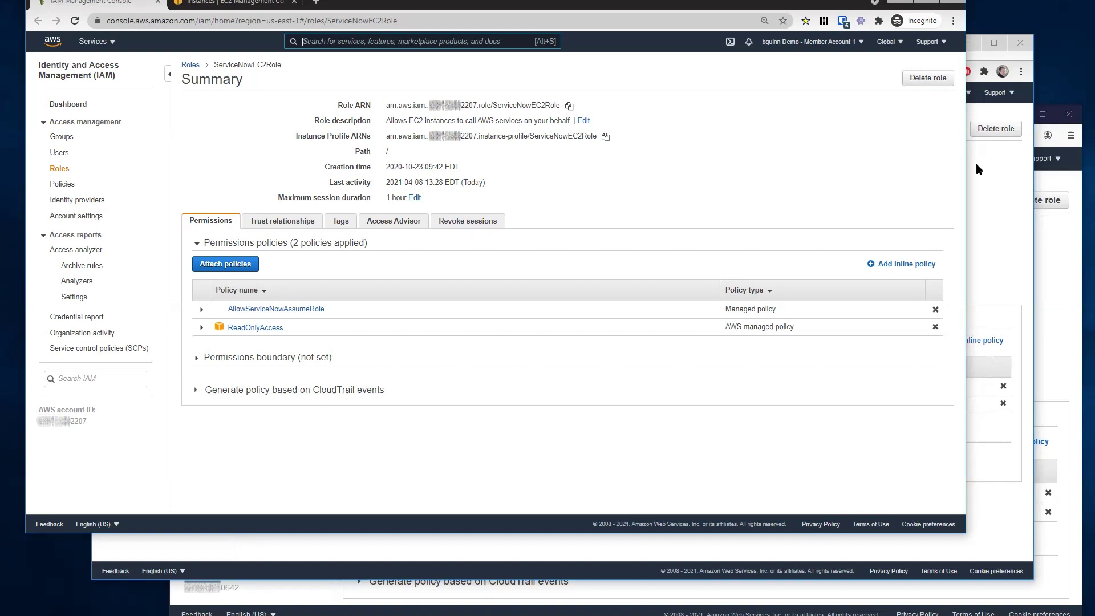
Review the organization's management and member accounts, then return to Member Account 1's ServiceNowEC2Role summary.
click(995, 189)
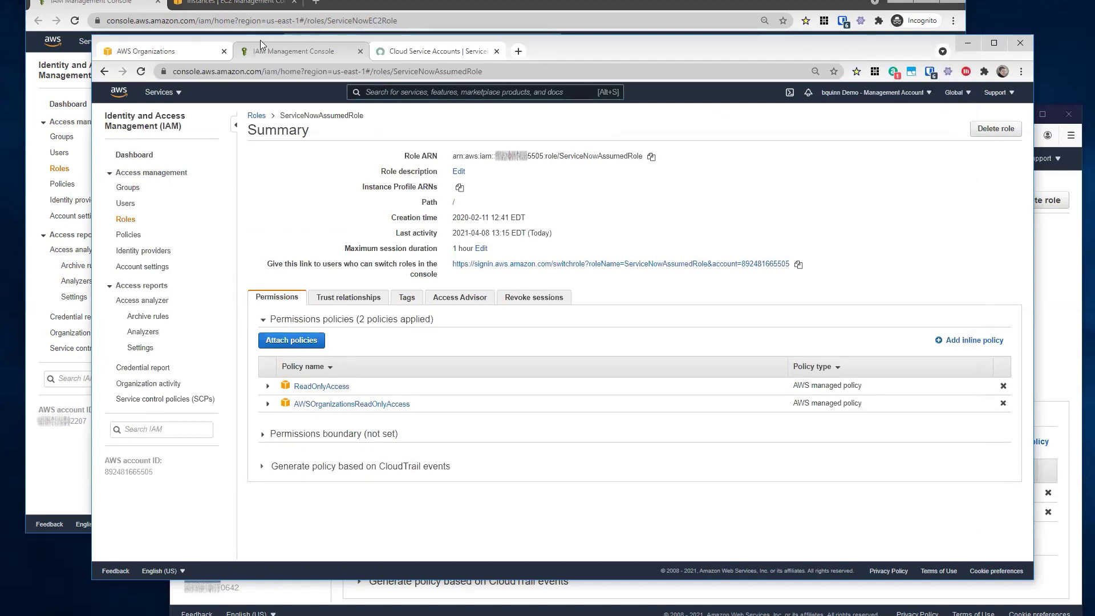
click(181, 48)
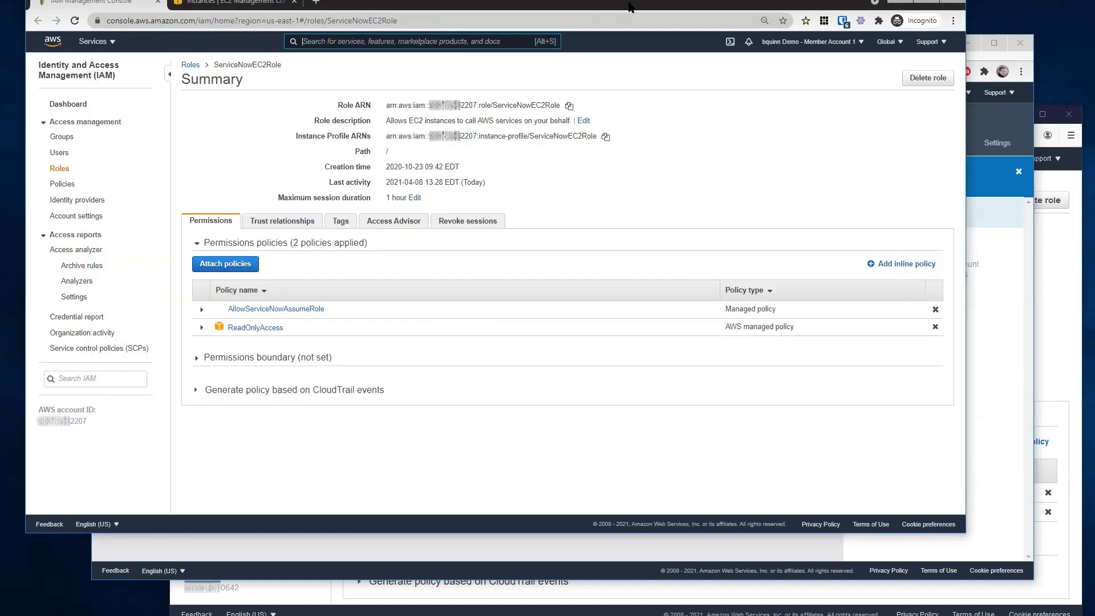
click(632, 3)
Select the ServiceNowEC2Role ARN and highlight ServiceNowAssumedRole as the Resource in AllowServiceNowAssumeRole's JSON.
triple_click(495, 105)
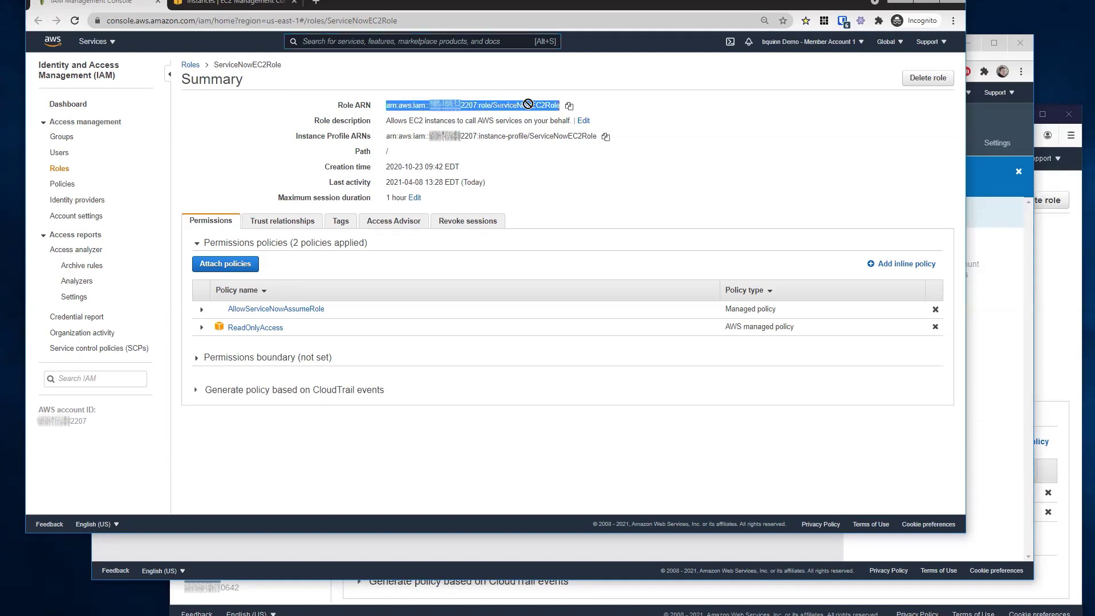
click(527, 105)
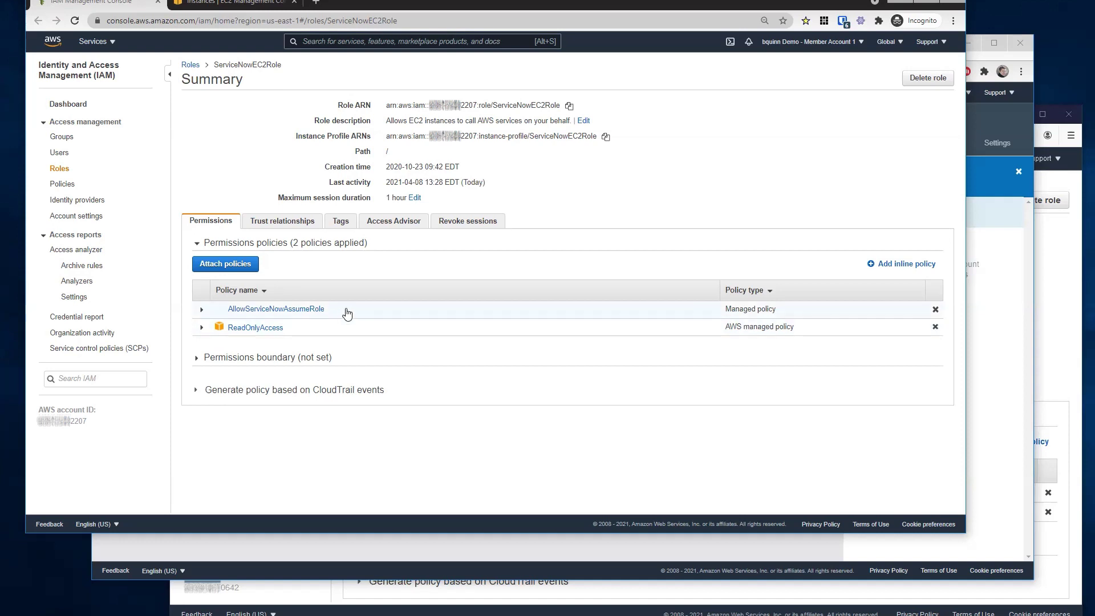
click(201, 310)
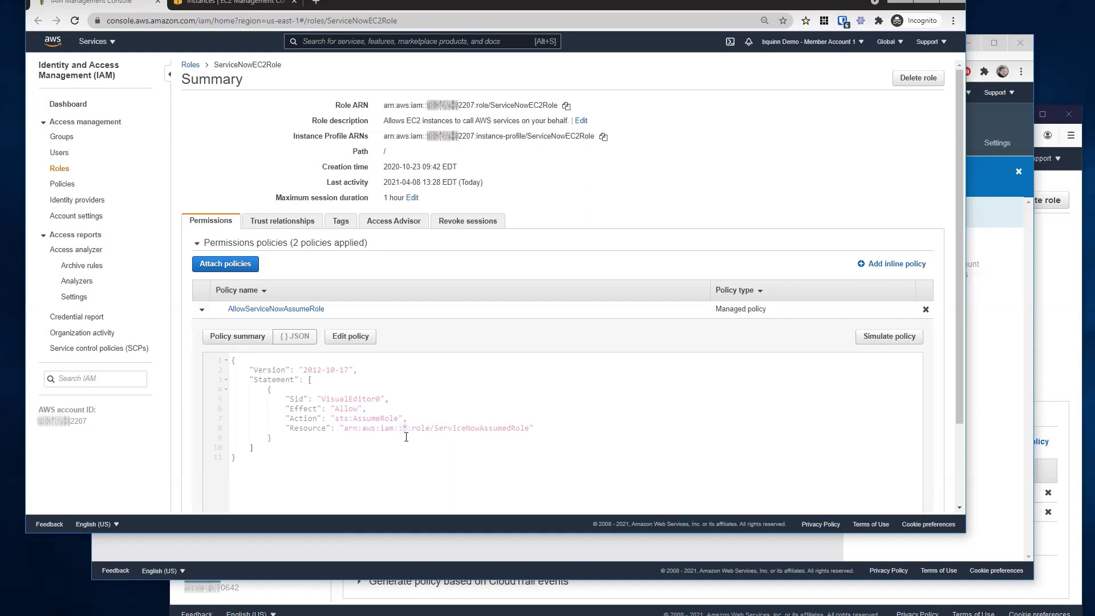
drag(435, 428, 531, 429)
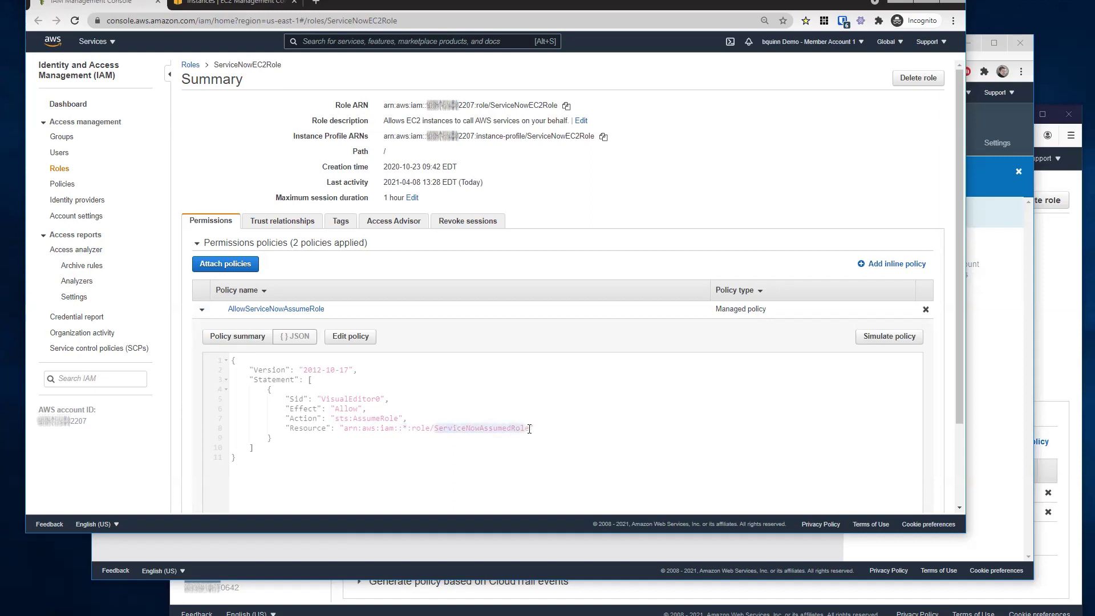
click(535, 409)
drag(434, 427, 532, 428)
Highlight ServiceNowEC2Role in the IAM Role field of the Sub Account MID Server instance details.
click(230, 3)
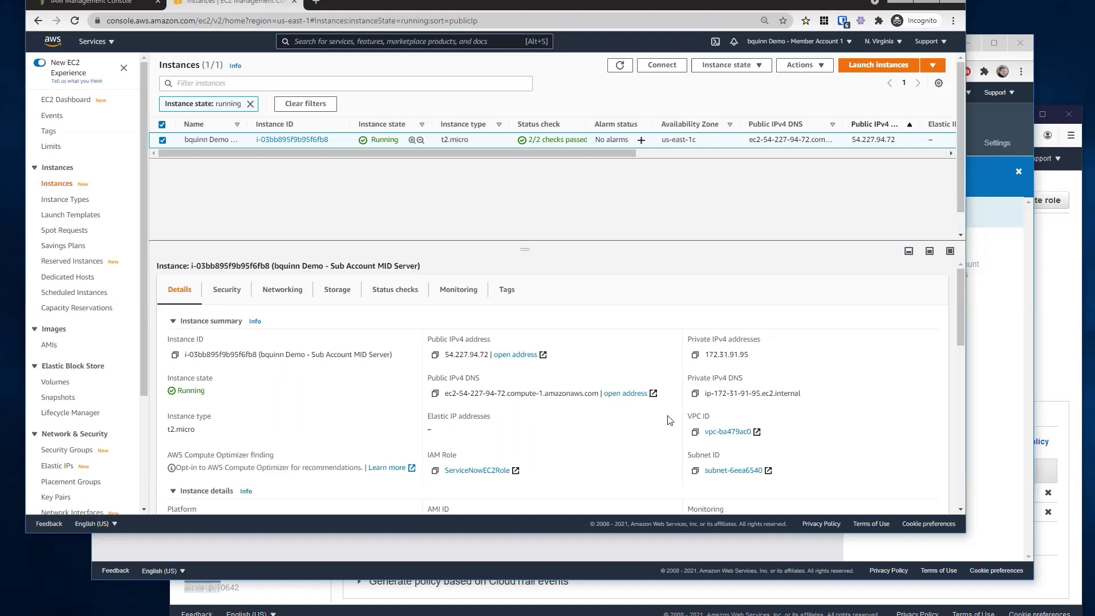
drag(428, 454, 463, 455)
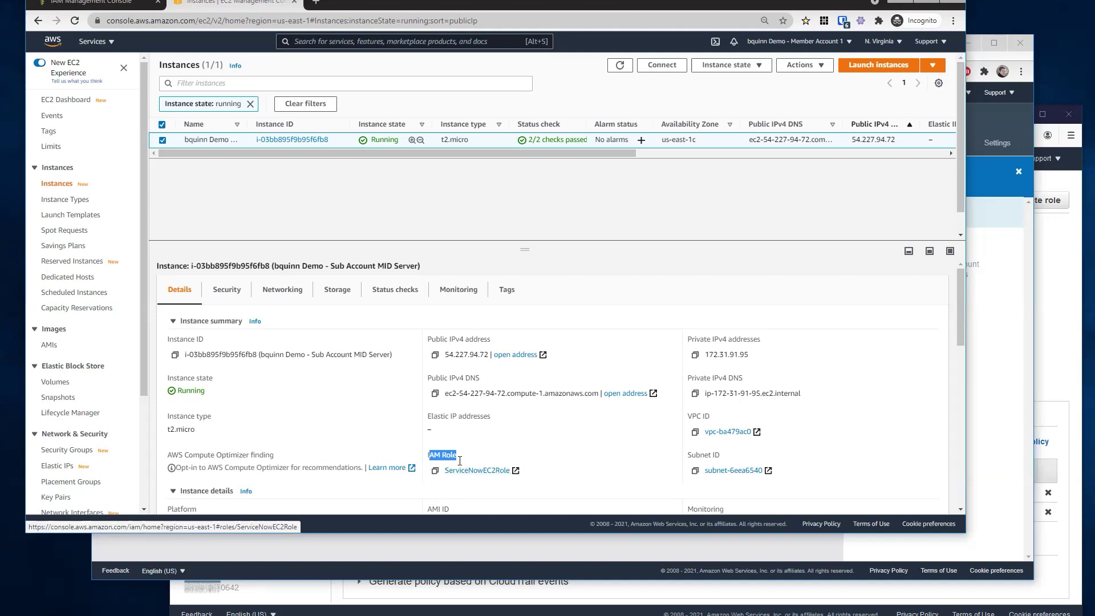
click(456, 455)
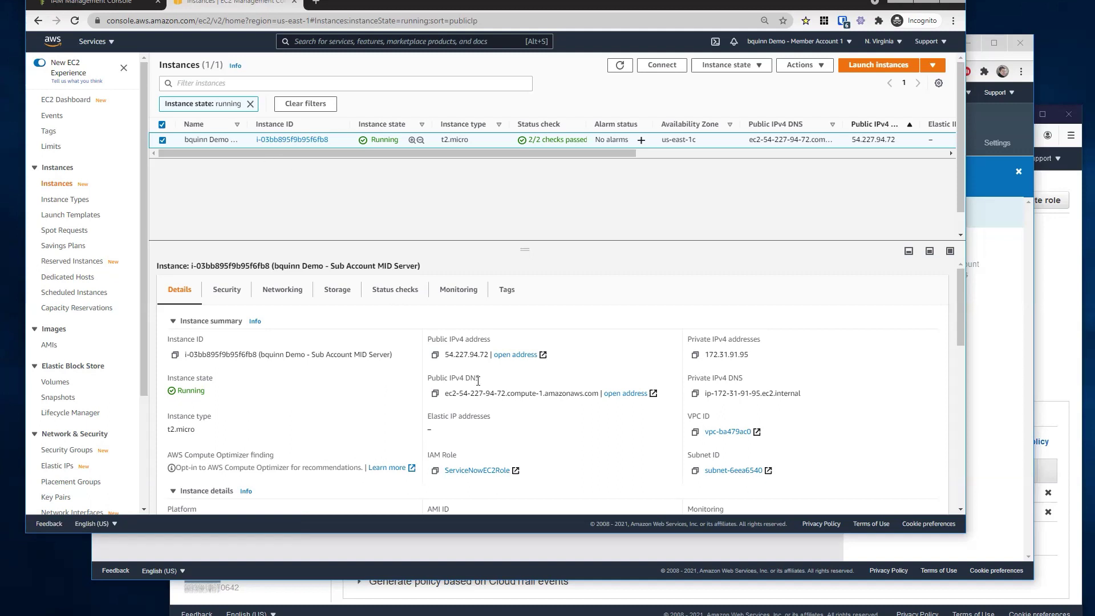
click(117, 6)
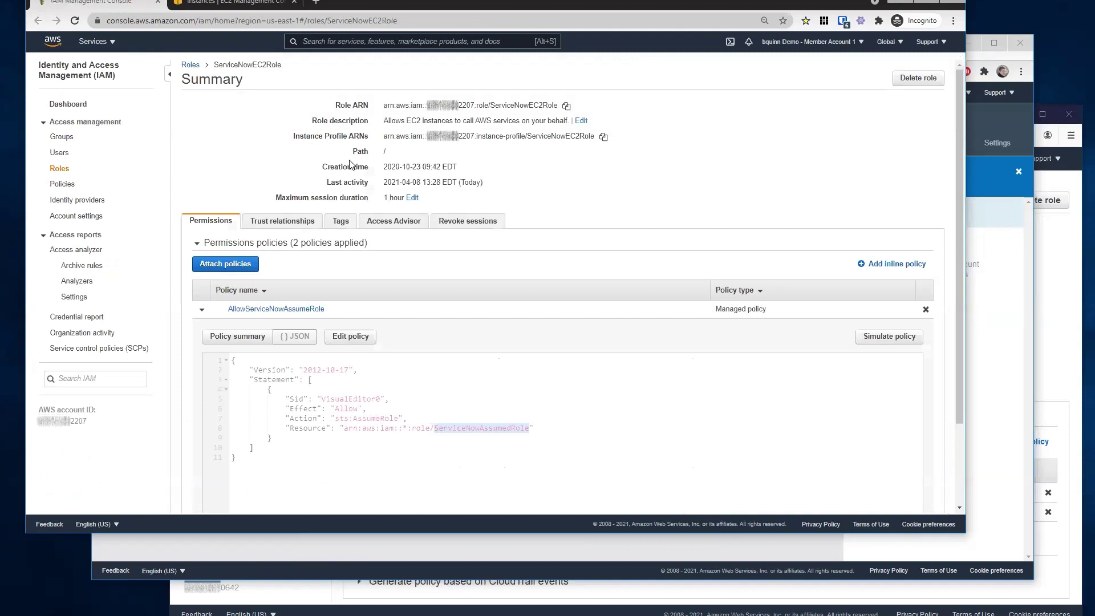
click(289, 221)
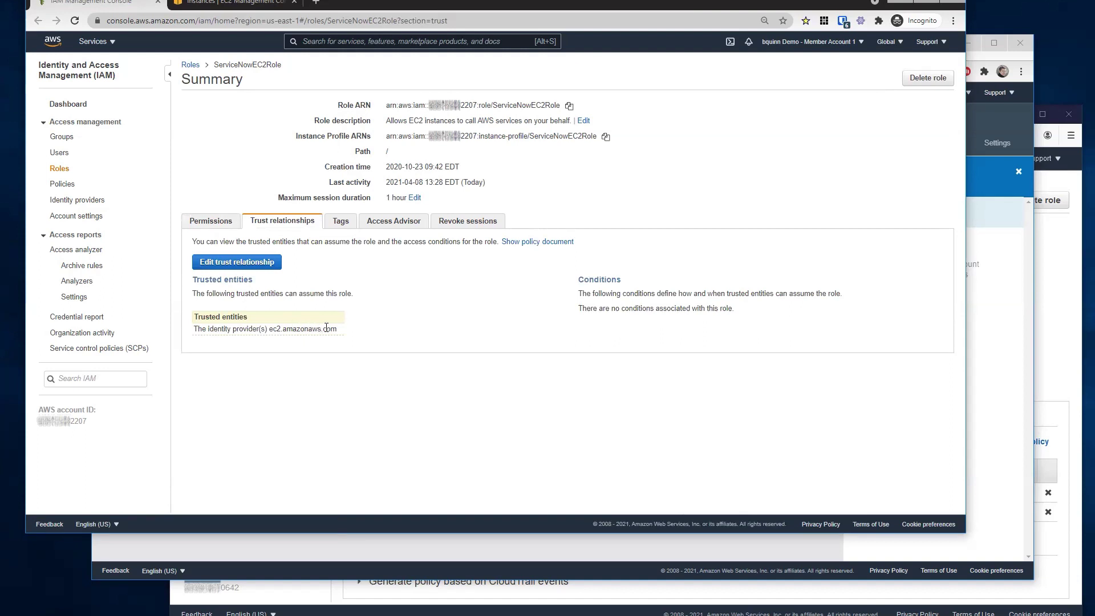
click(237, 3)
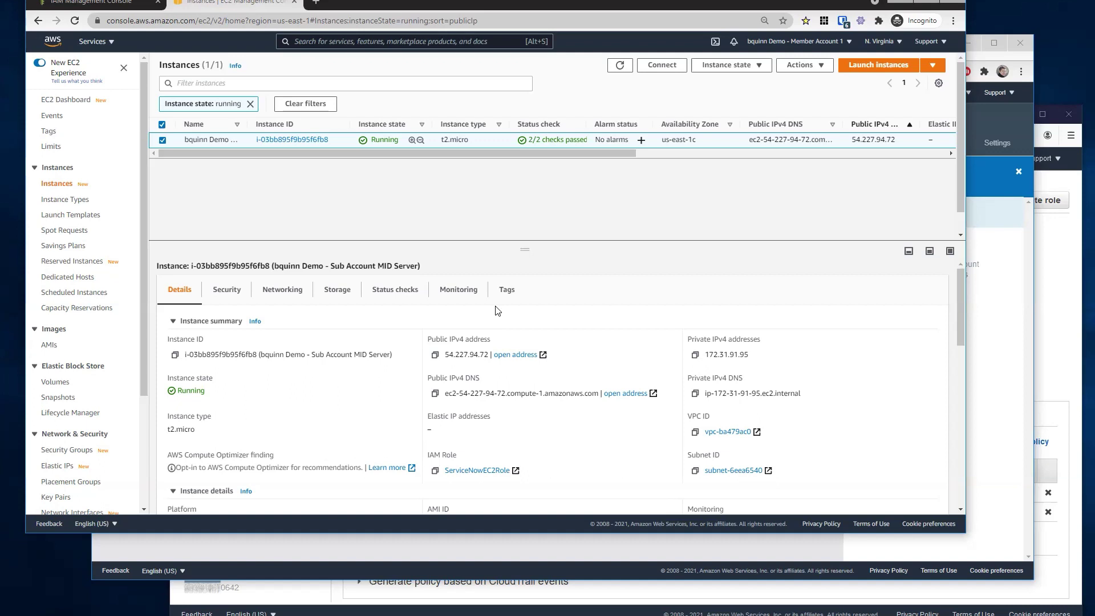
Check the management account's ServiceNowAssumedRole ARN and trust relationships, then go back to its permission policies.
click(1013, 264)
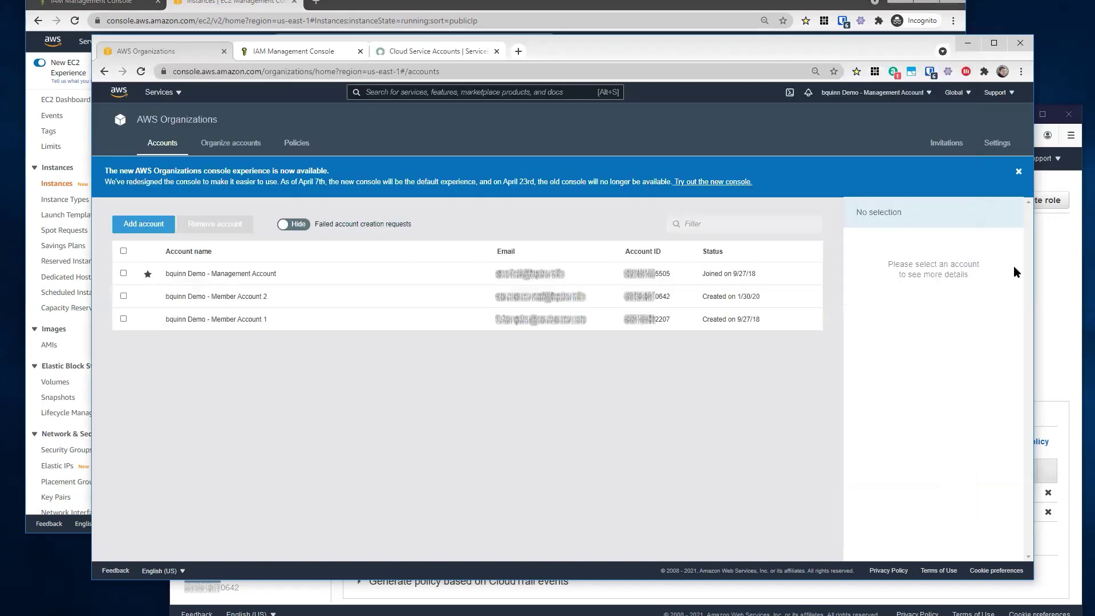
click(297, 53)
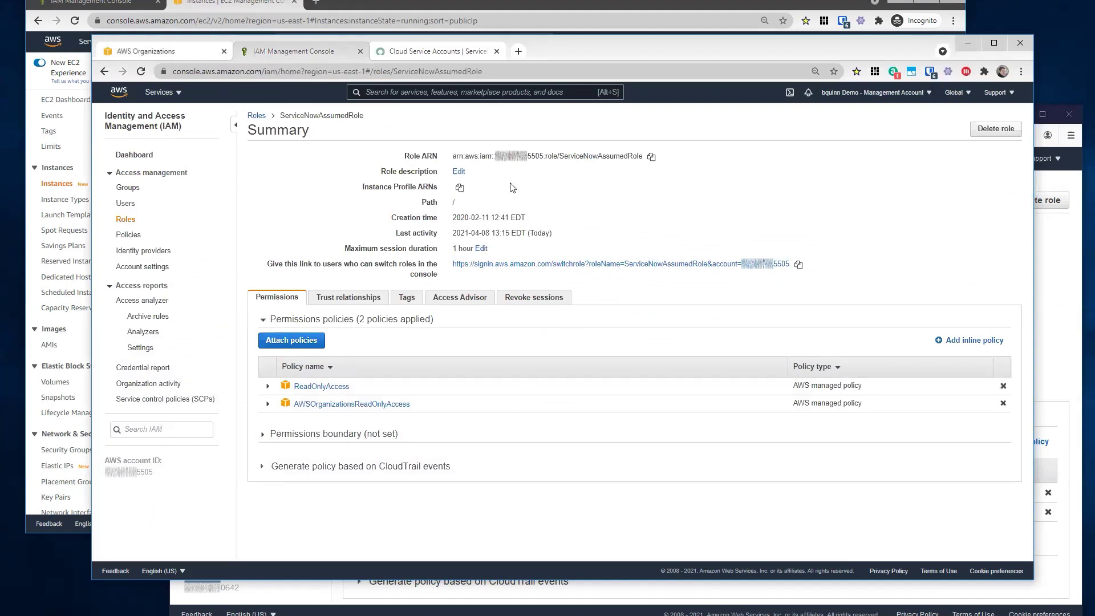
triple_click(560, 154)
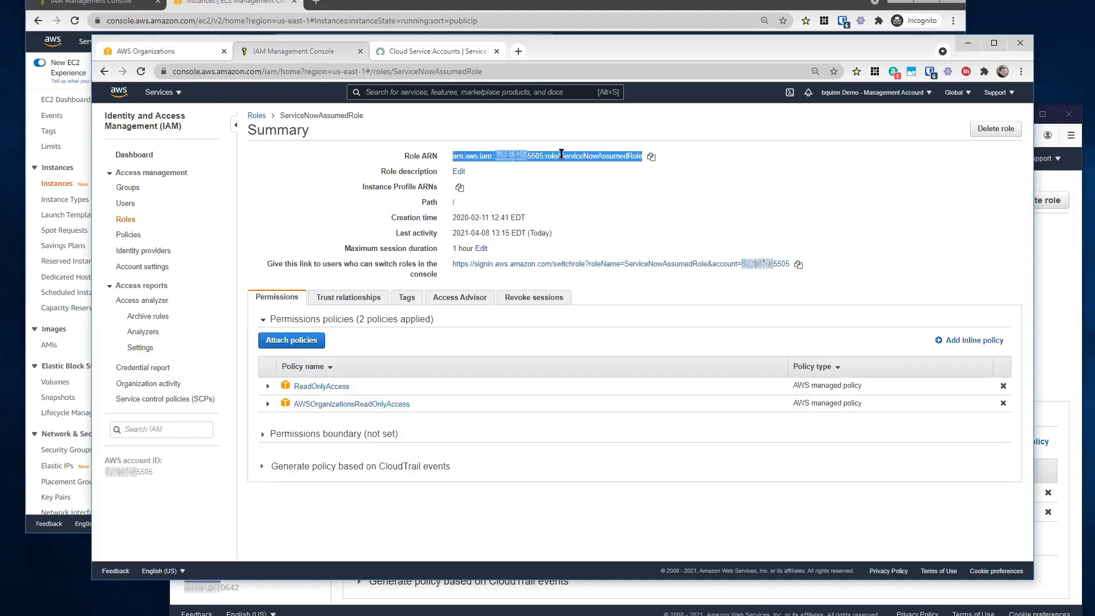
click(560, 154)
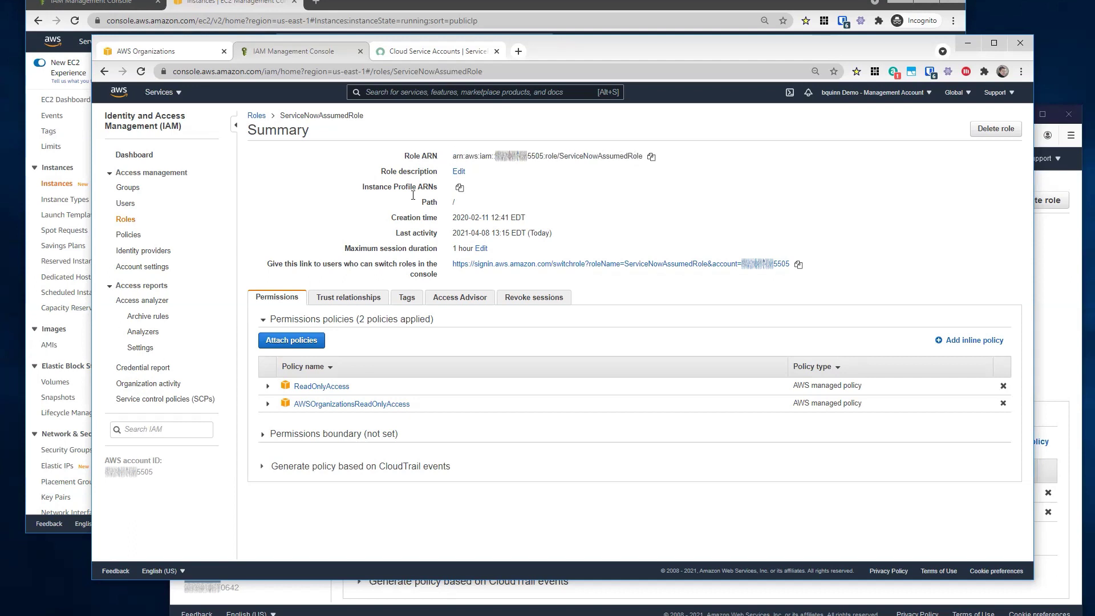
click(348, 297)
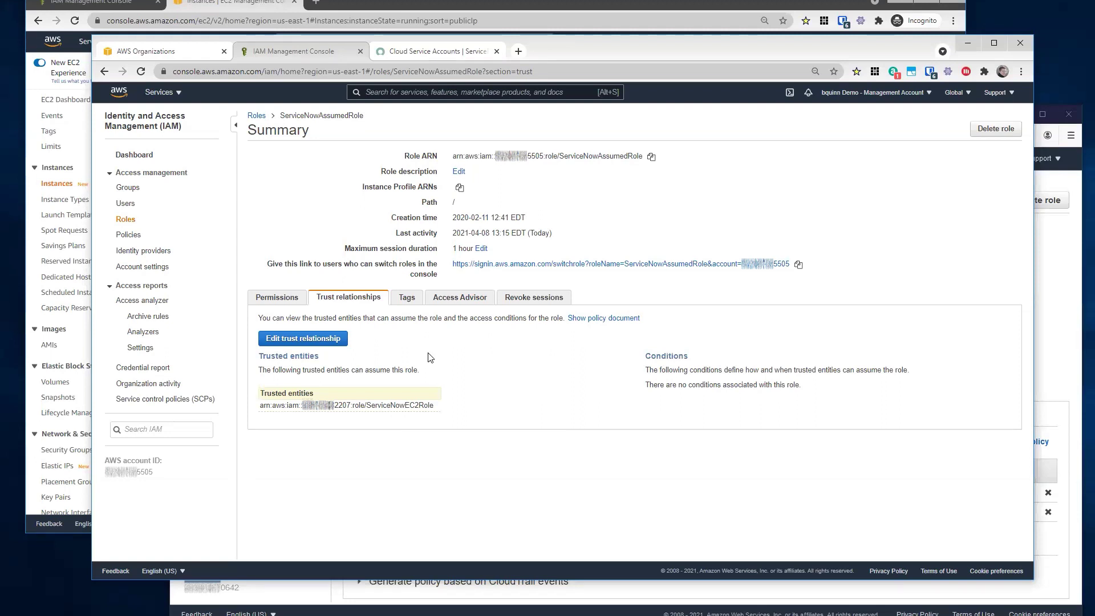
click(279, 295)
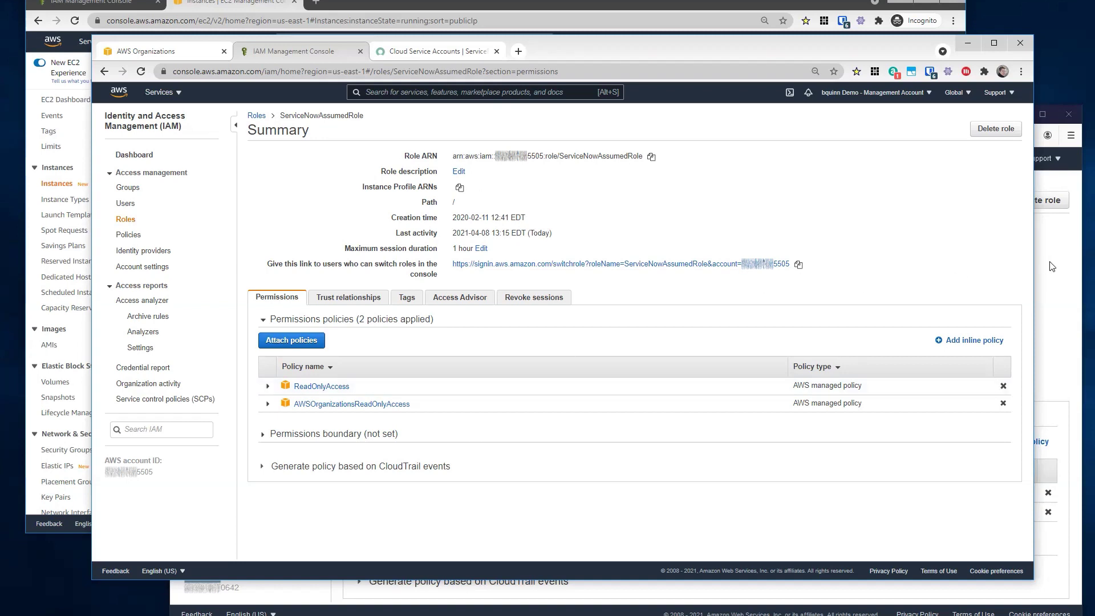
Select Member Account 2's ServiceNowAssumedRole ARN and check its trust relationships and permission policies.
click(1066, 257)
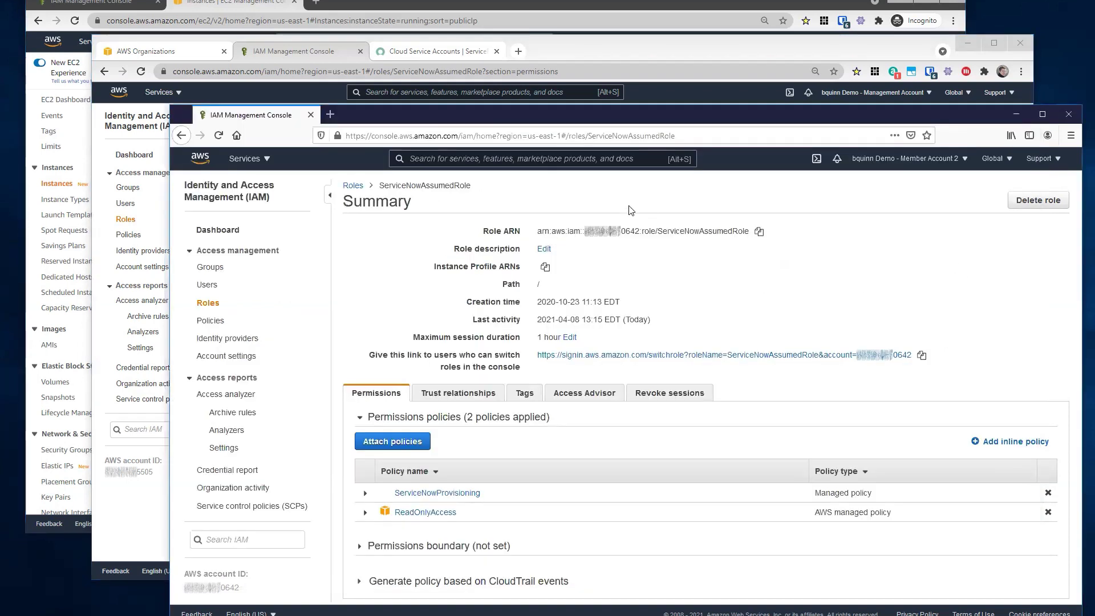
triple_click(661, 230)
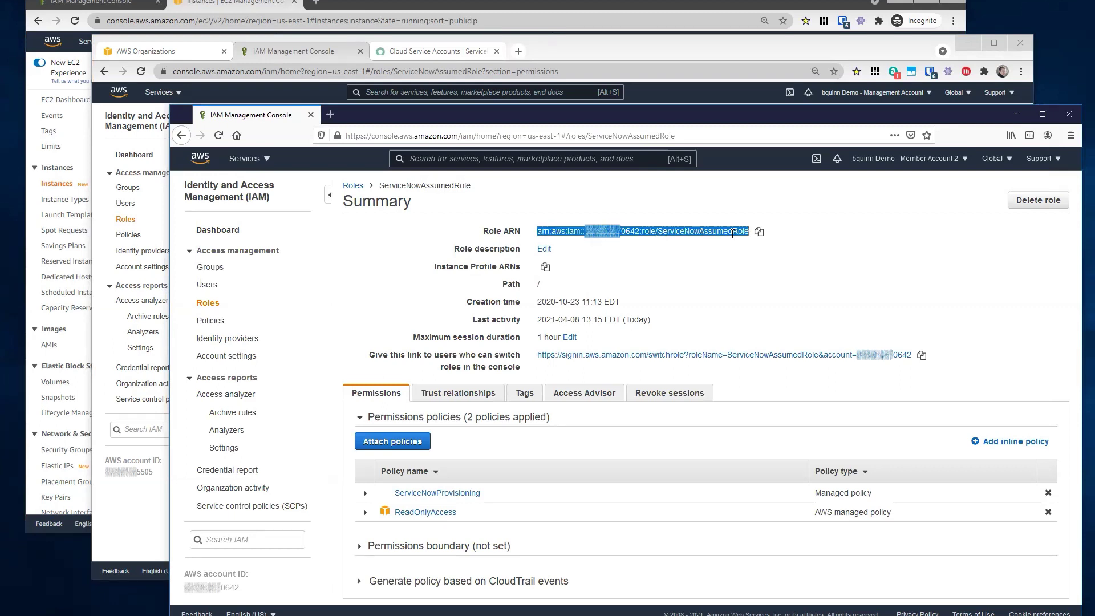
click(456, 393)
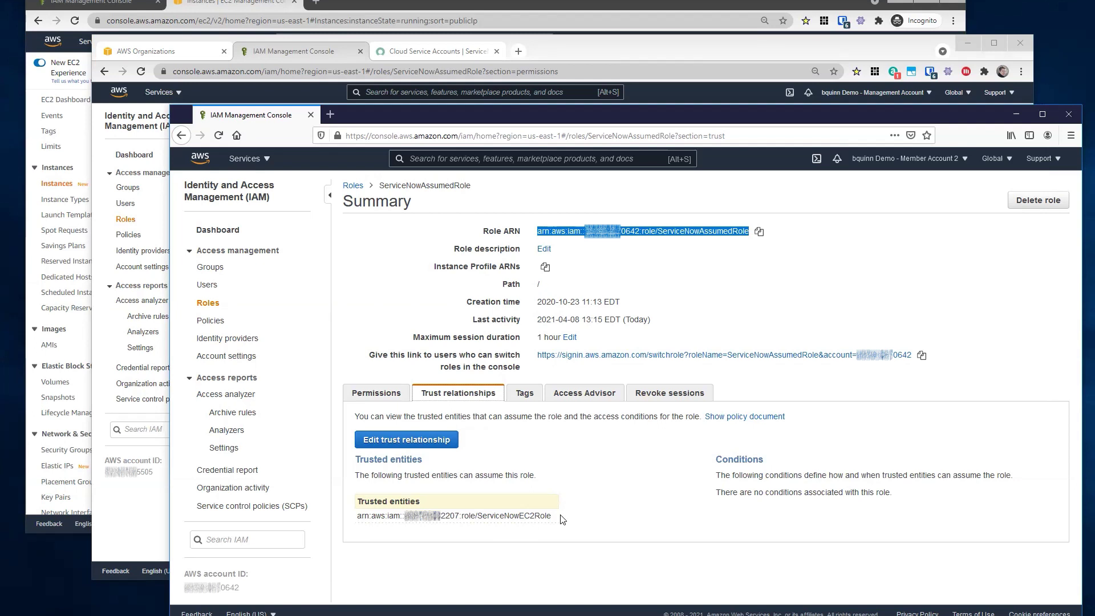
click(377, 393)
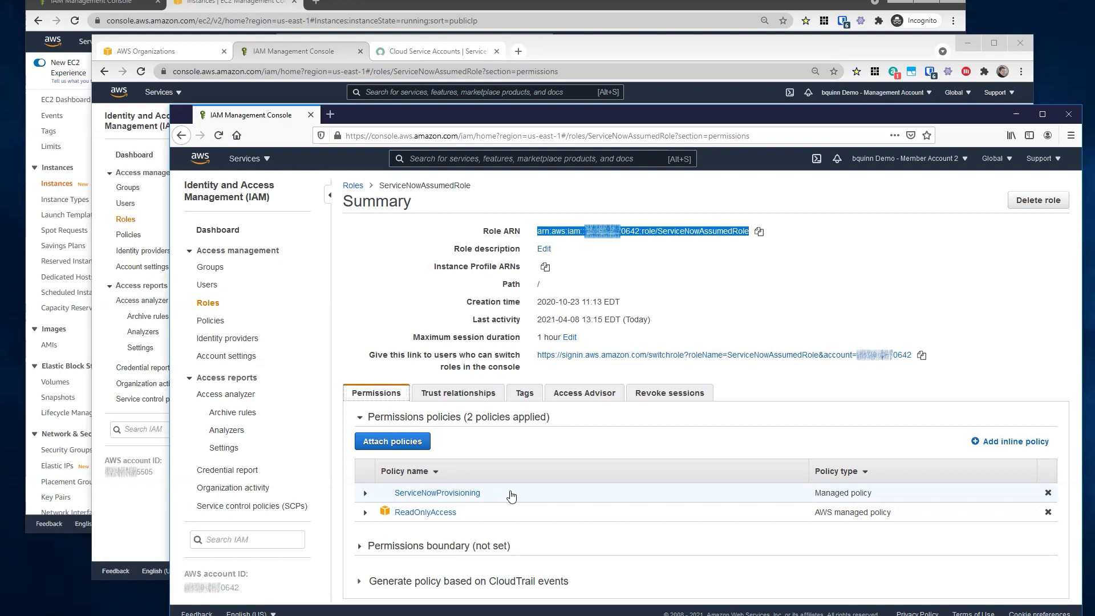
Open the AWS - Linux - SubAccount MID Server record and view its Capabilities tab.
click(425, 53)
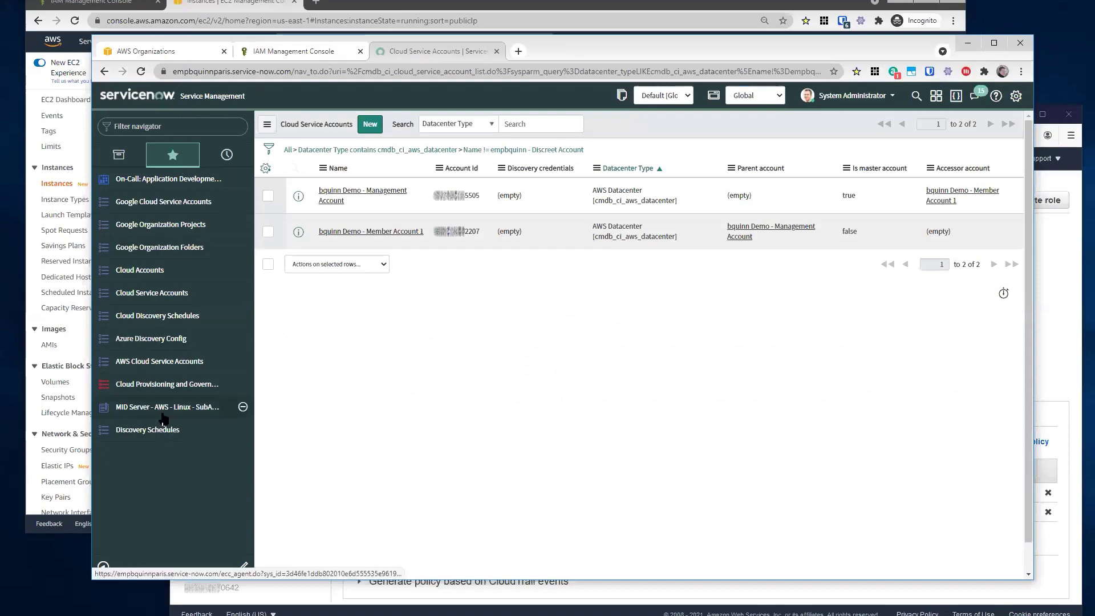
click(164, 418)
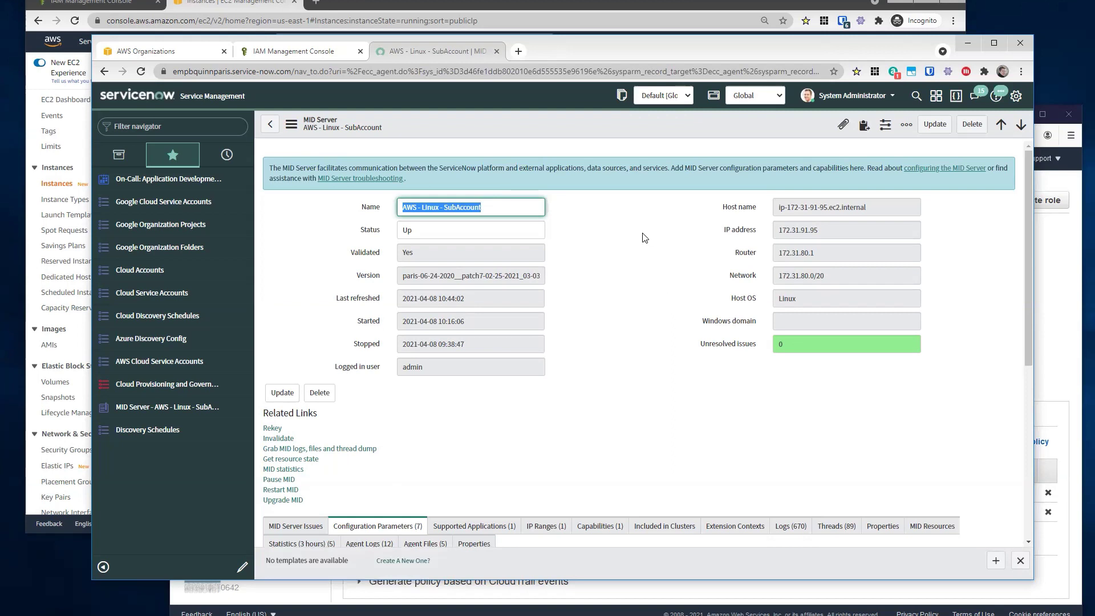
scroll(643, 238, down, 2)
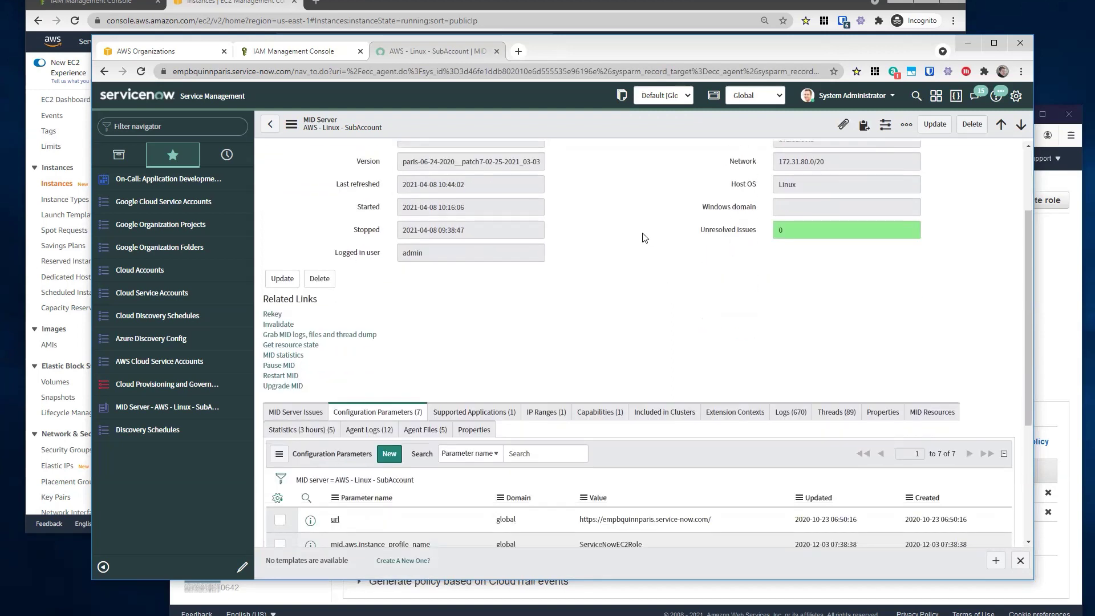
click(600, 417)
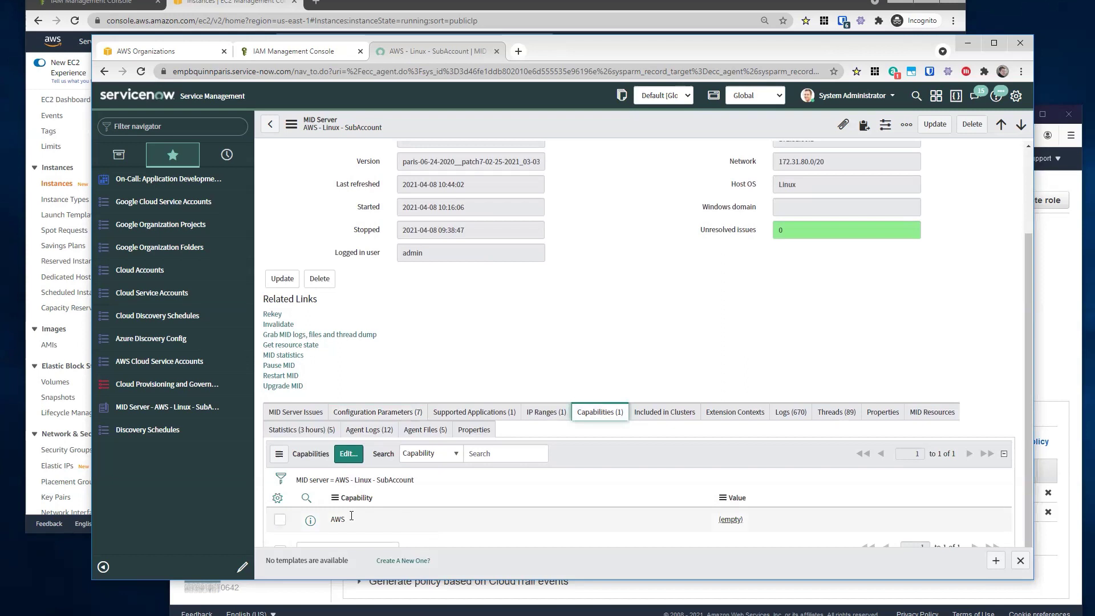
scroll(501, 354, down, 1)
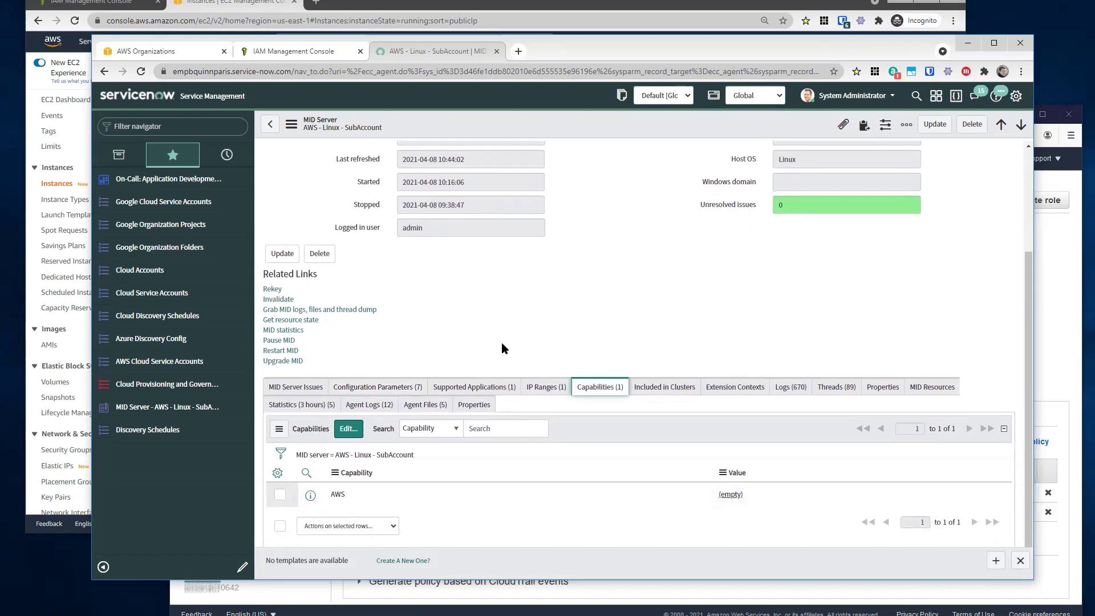
Select the mid.aws.instance_profile_name value ServiceNowEC2Role, then open the AWS Cloud Service Accounts list.
click(406, 388)
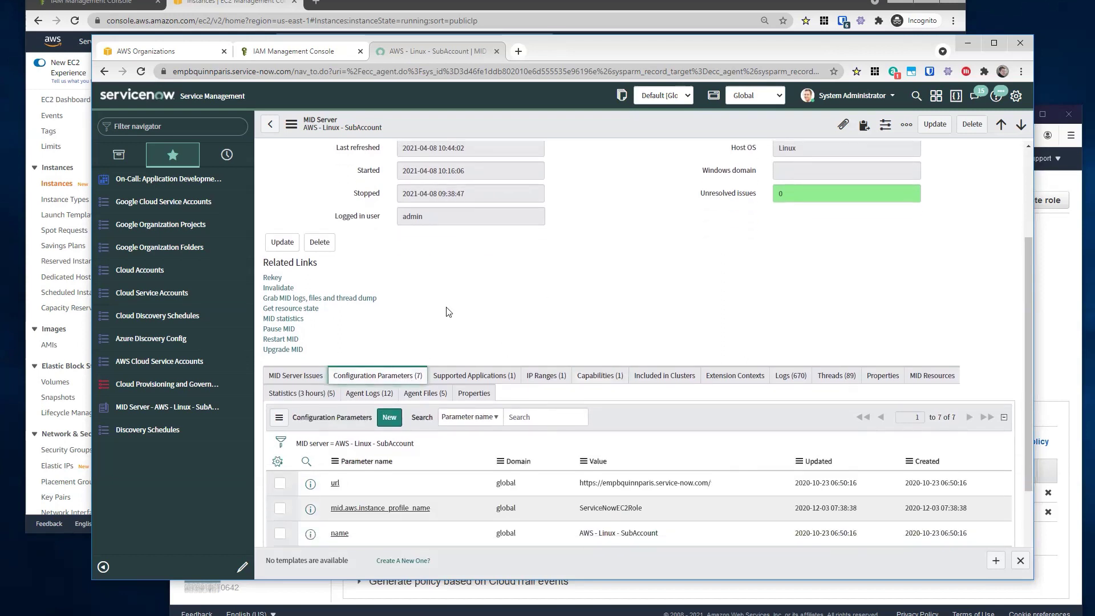
scroll(449, 312, down, 2)
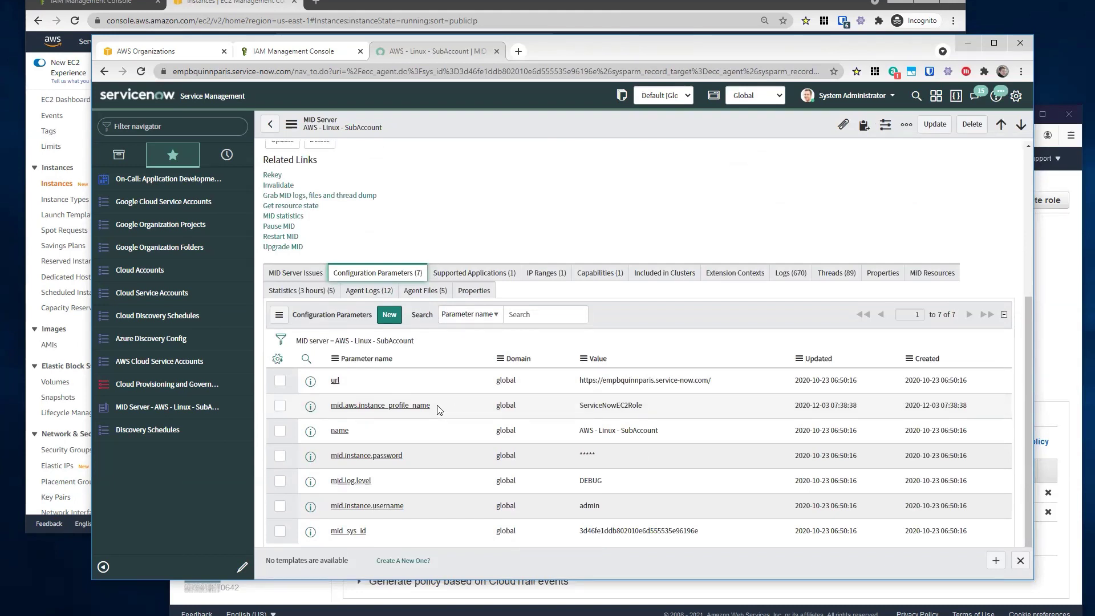
drag(644, 406, 593, 405)
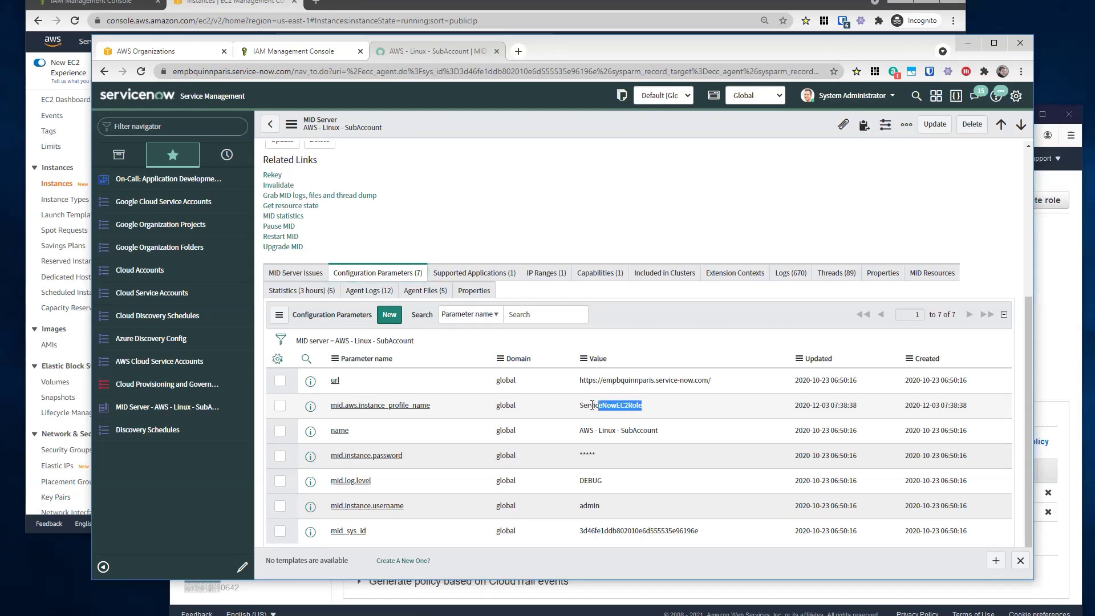
double_click(592, 405)
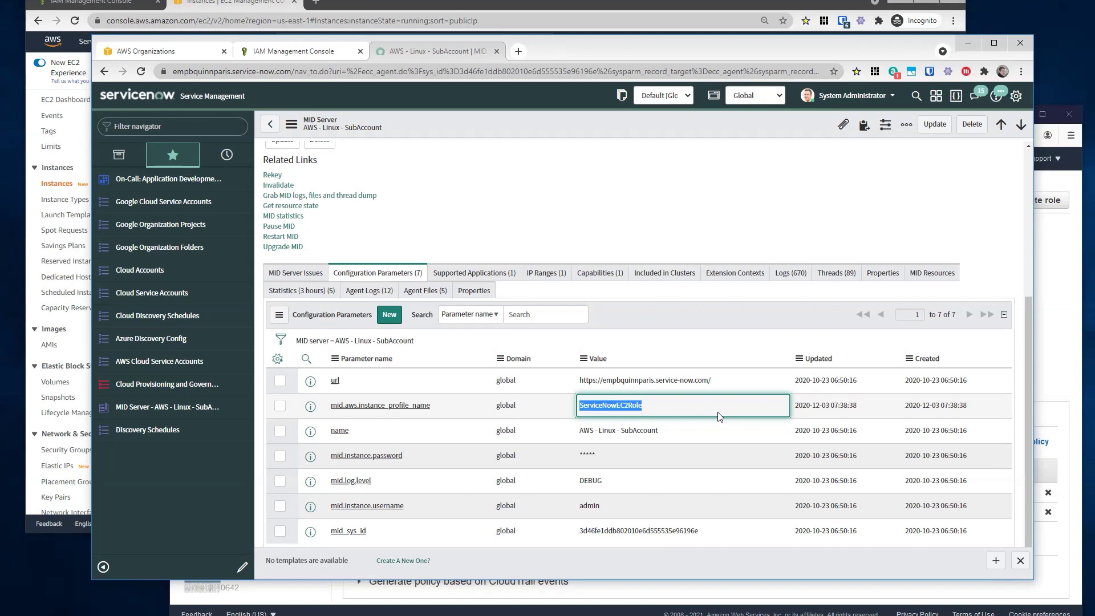
click(719, 416)
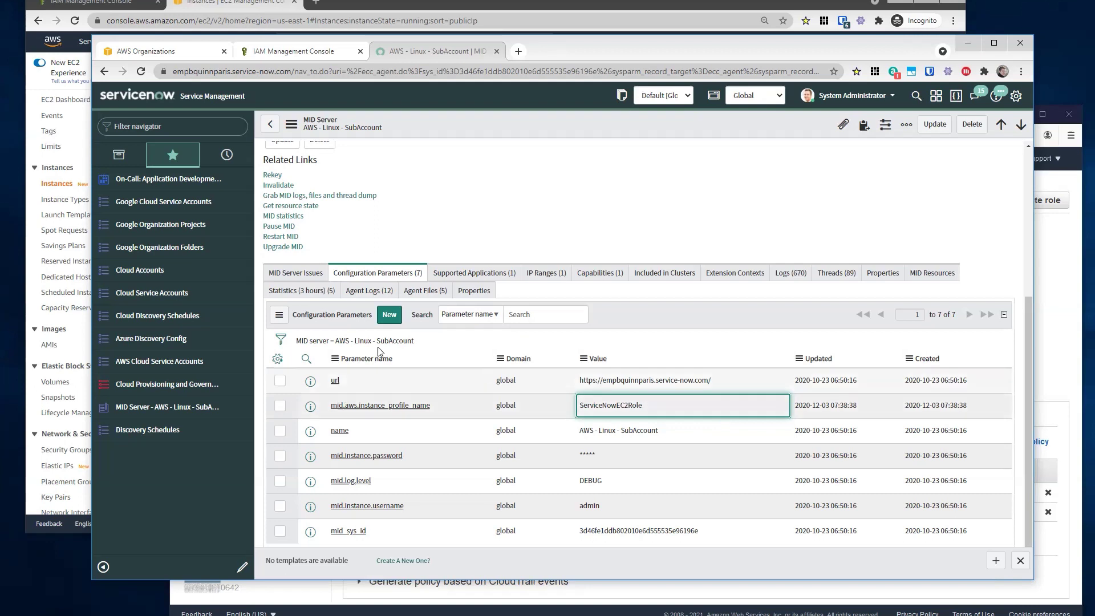
click(160, 361)
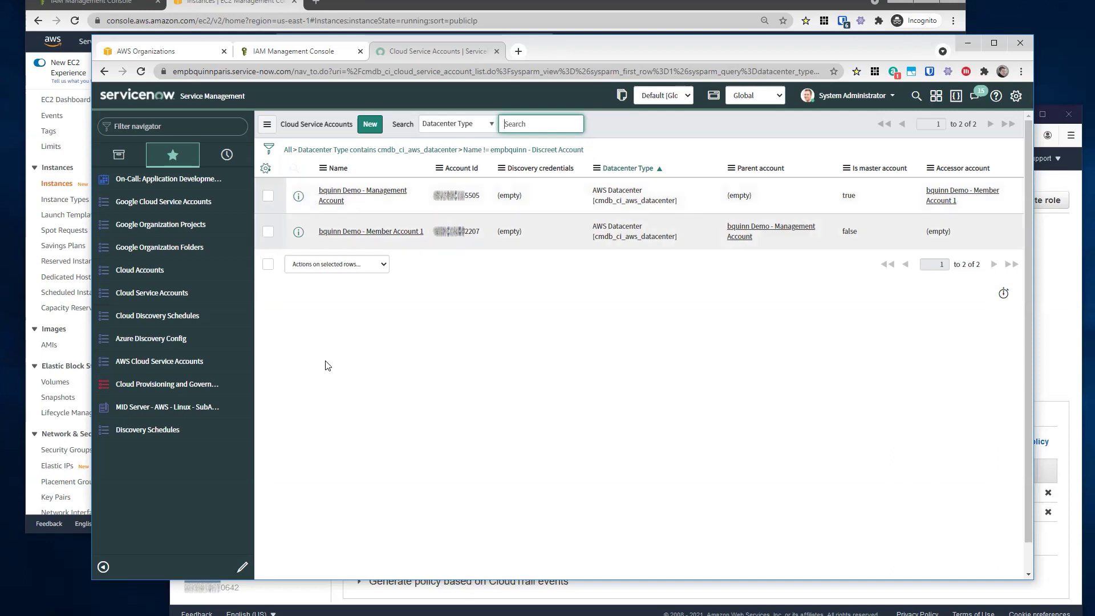
Load the Cross Assume Role Params list from the Cloud Provisioning and Governance favorite.
click(167, 385)
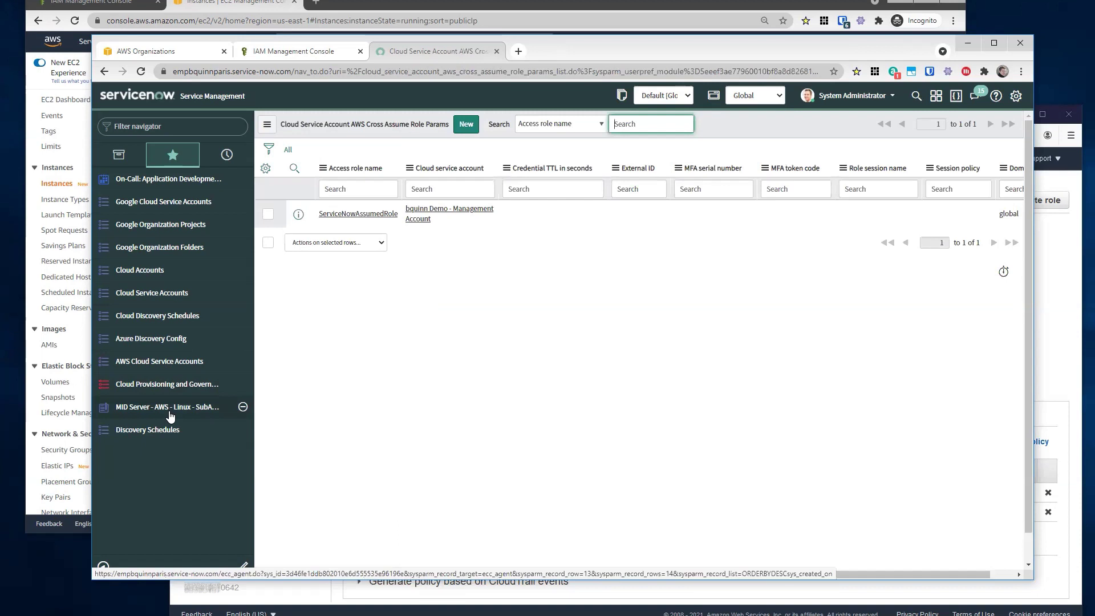
Filter the navigator for 'cross ass', open AWS Cross Assume Role Parameters, then the Management Account record.
click(189, 122)
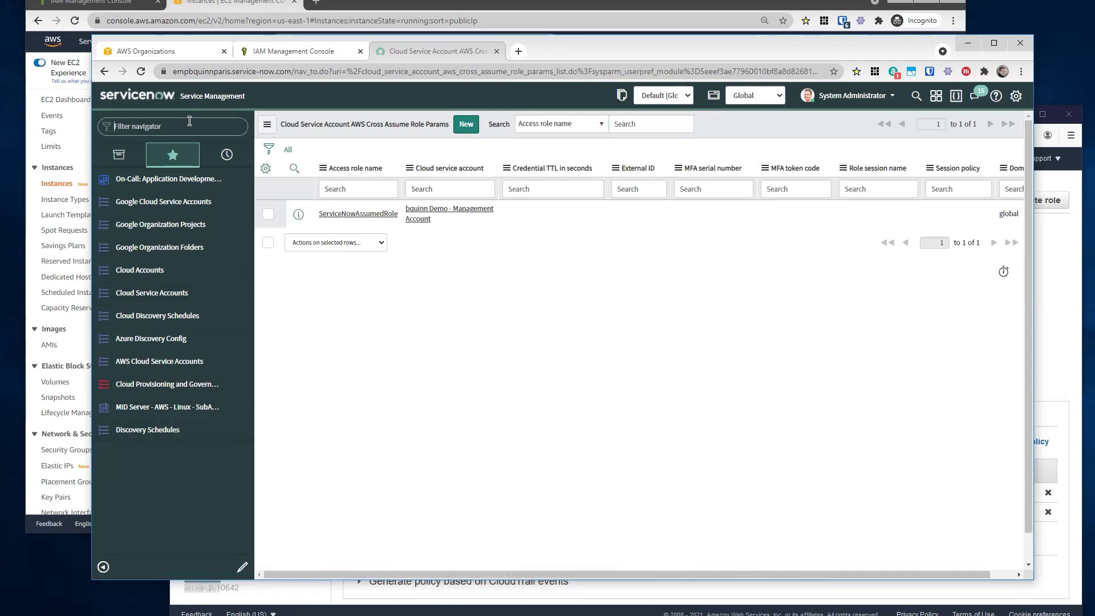
text(cross ass)
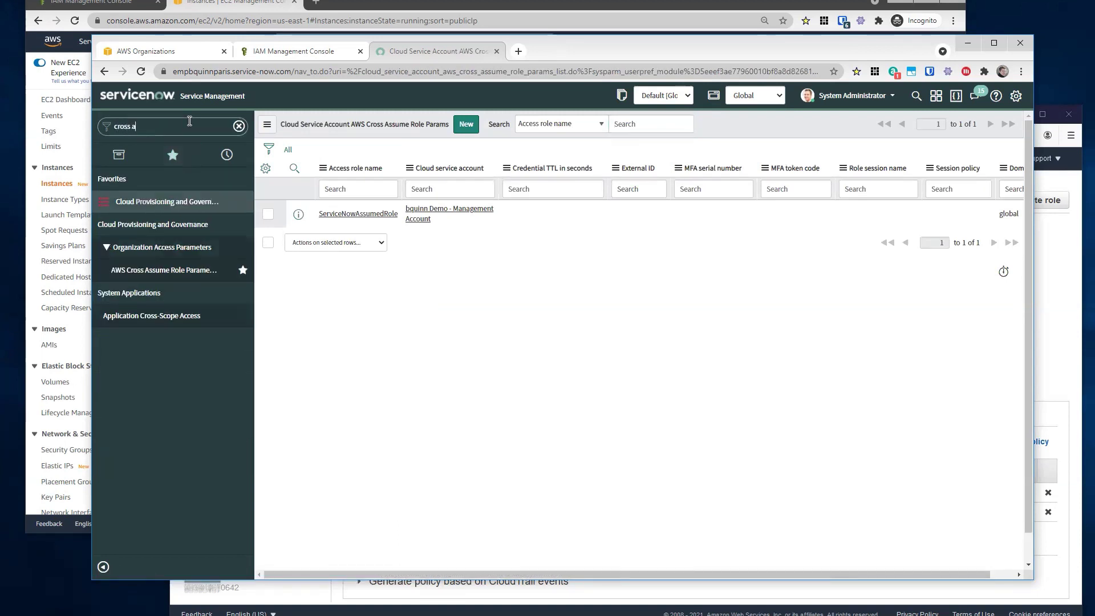
click(157, 272)
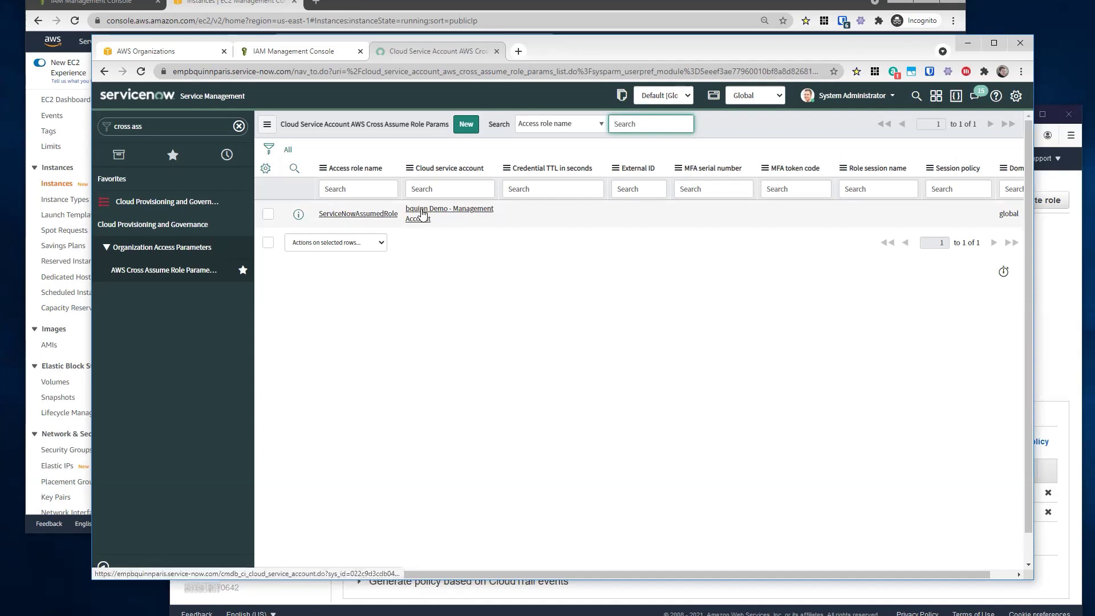
click(423, 214)
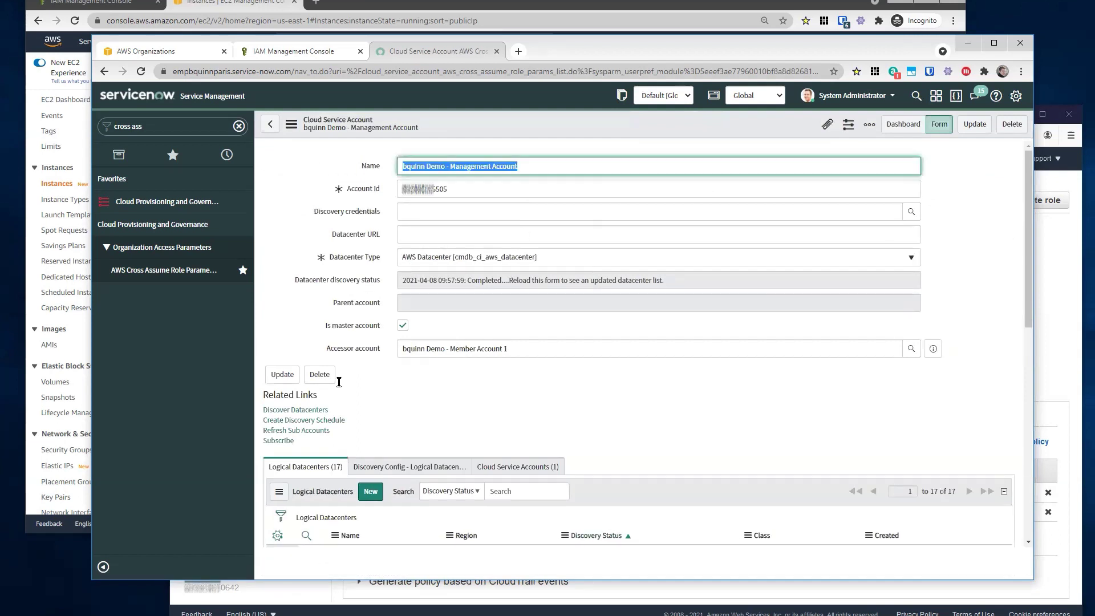
Run Refresh Sub Accounts, confirm Member Accounts 1 and 2 are listed, then reopen the assume-role parameters.
scroll(398, 428, down, 1)
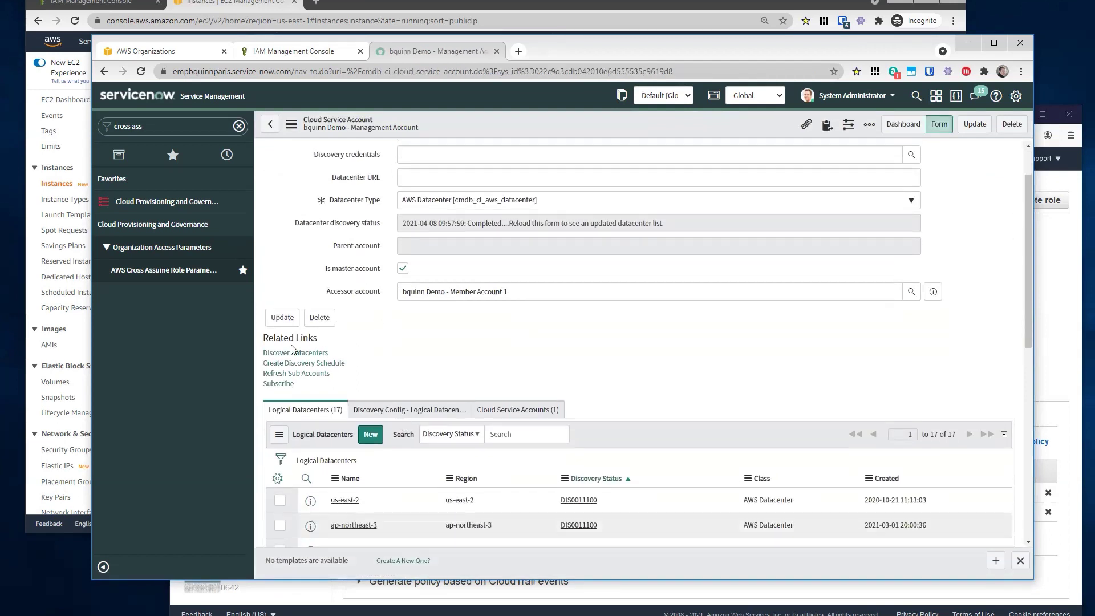
click(322, 375)
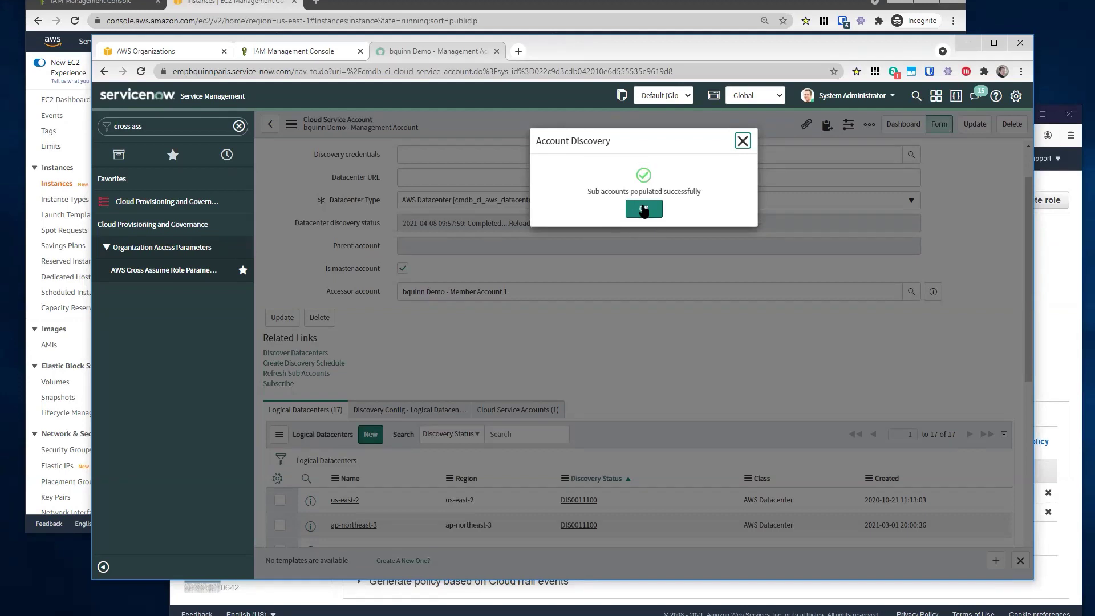
click(643, 209)
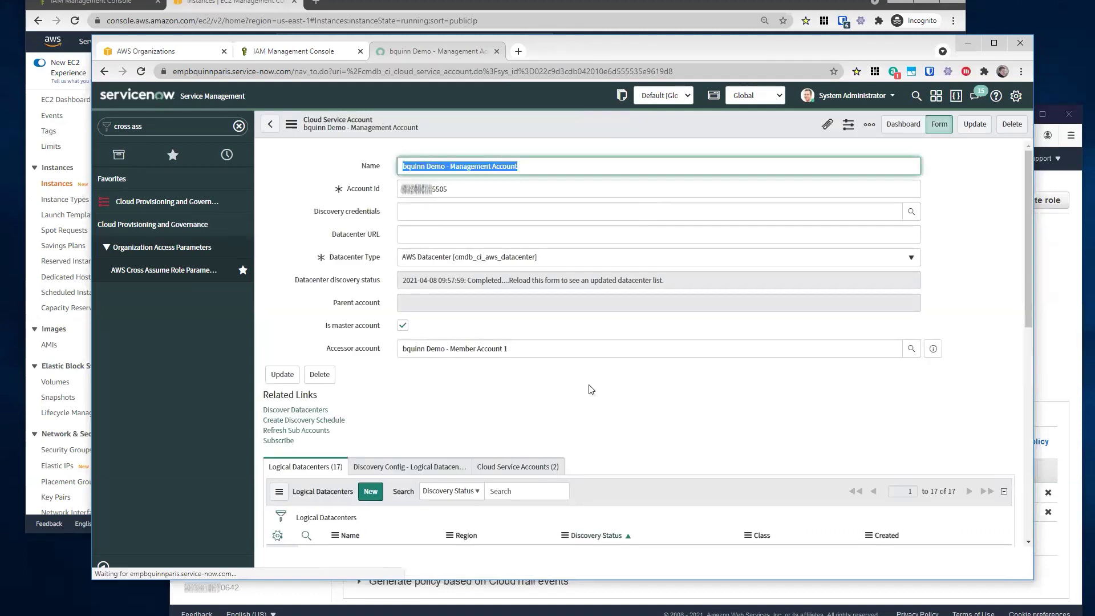
scroll(558, 388, down, 1)
scroll(557, 387, down, 1)
click(522, 287)
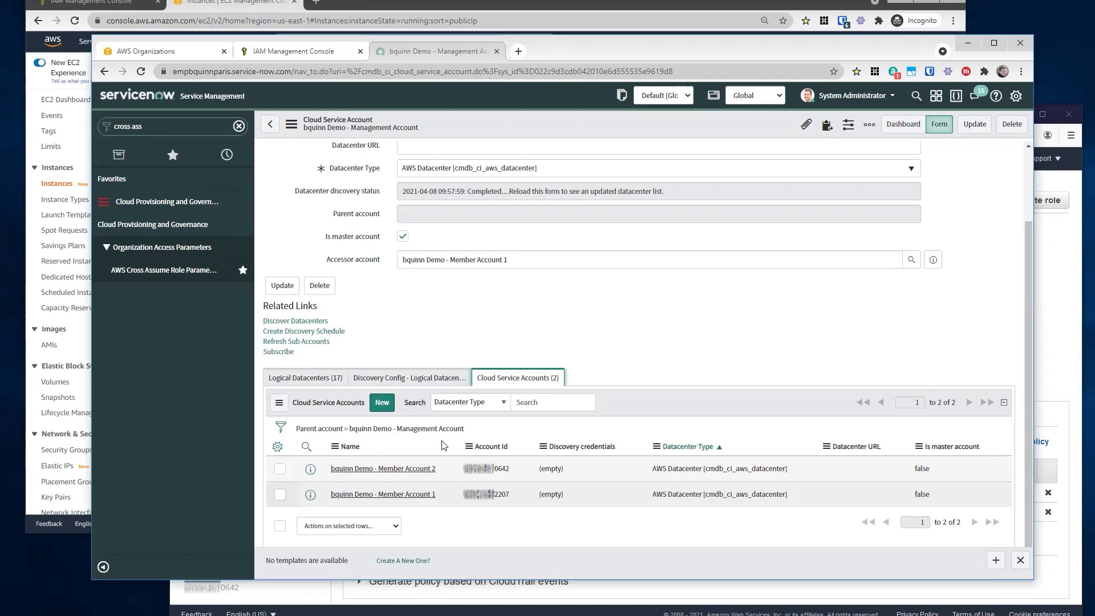
click(168, 274)
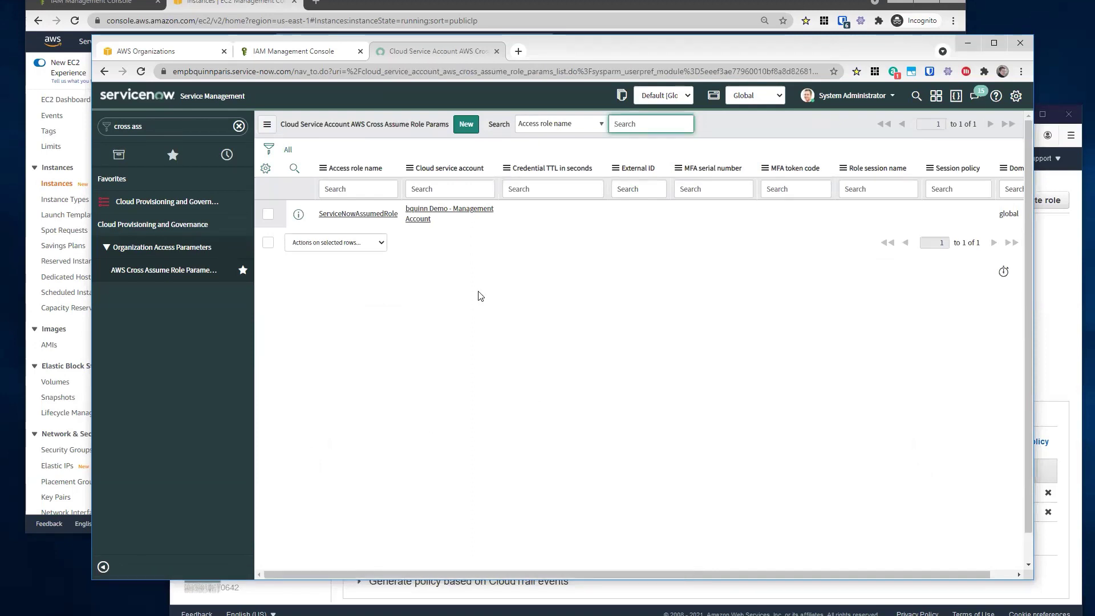
Add a new assume-role parameter record for Member Account 2 with access role name ServiceNowAssumedRole.
click(471, 128)
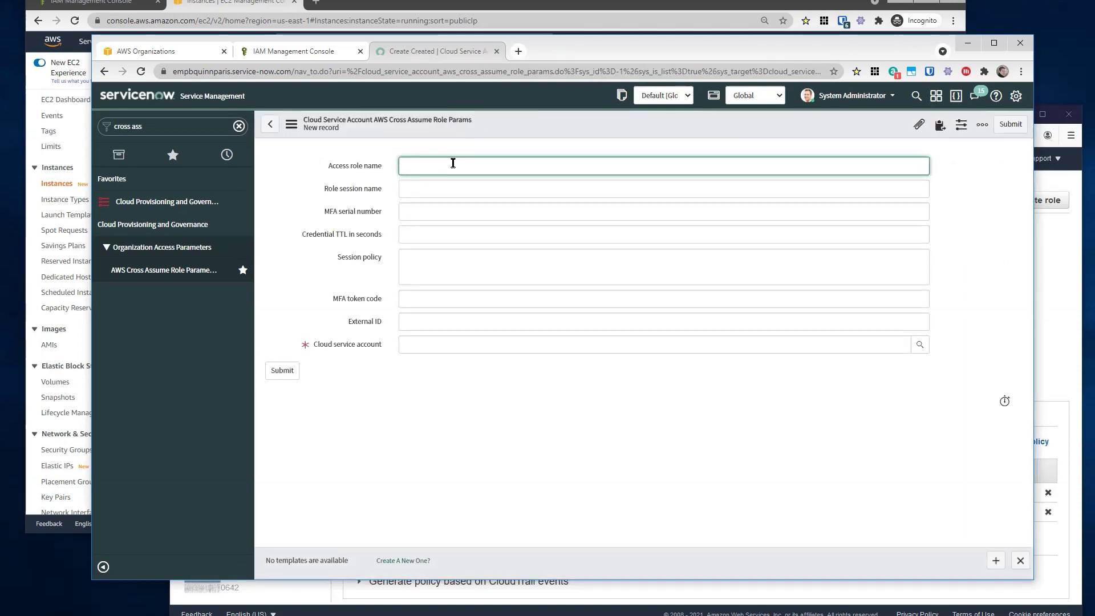
click(433, 355)
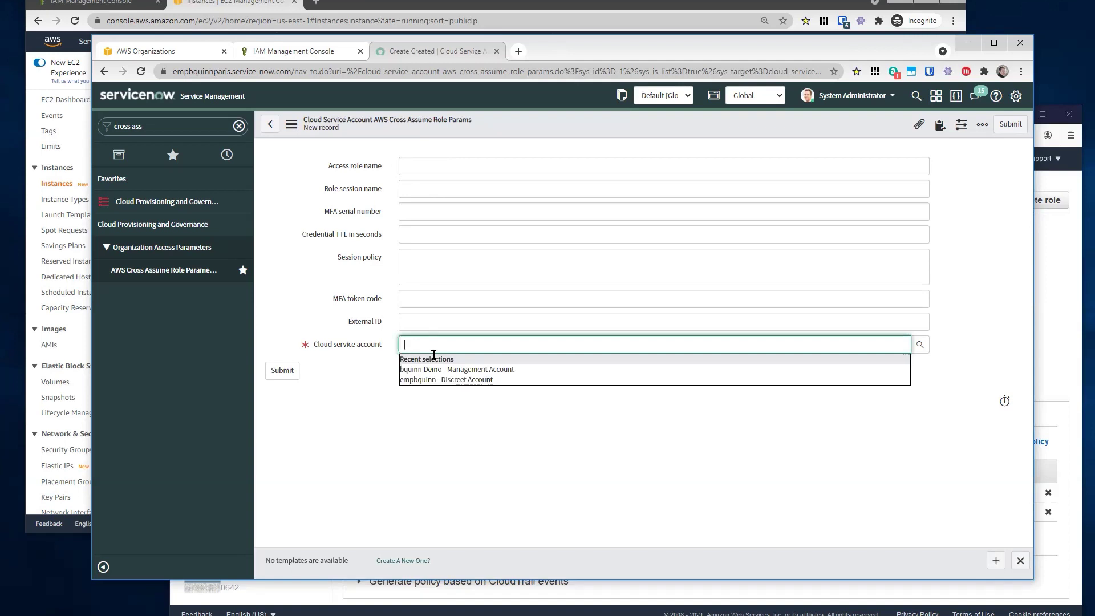
text(bquinn demo)
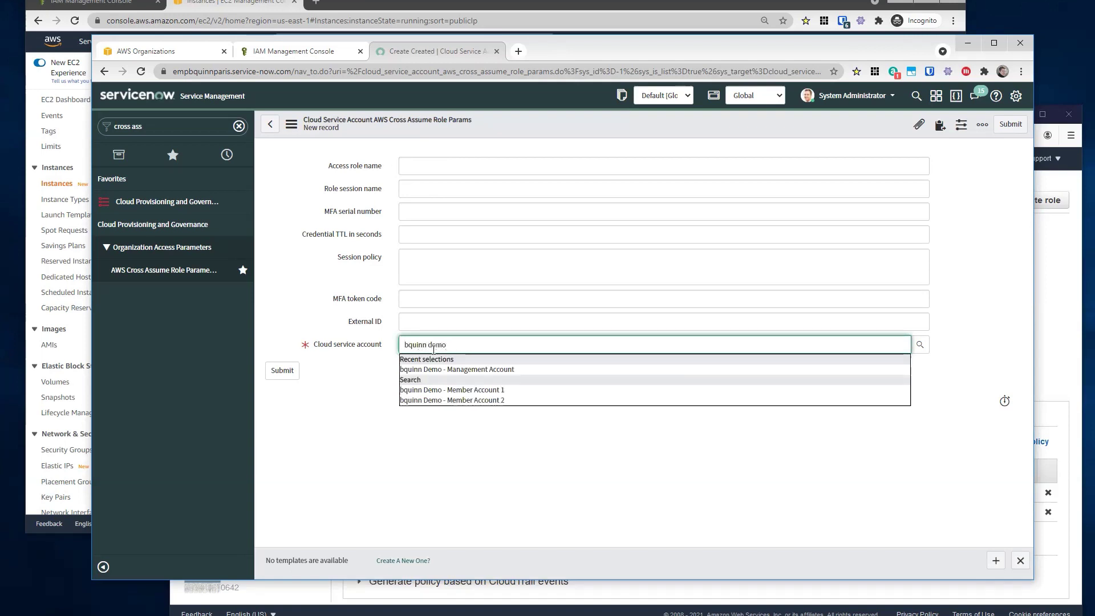
click(466, 401)
click(460, 165)
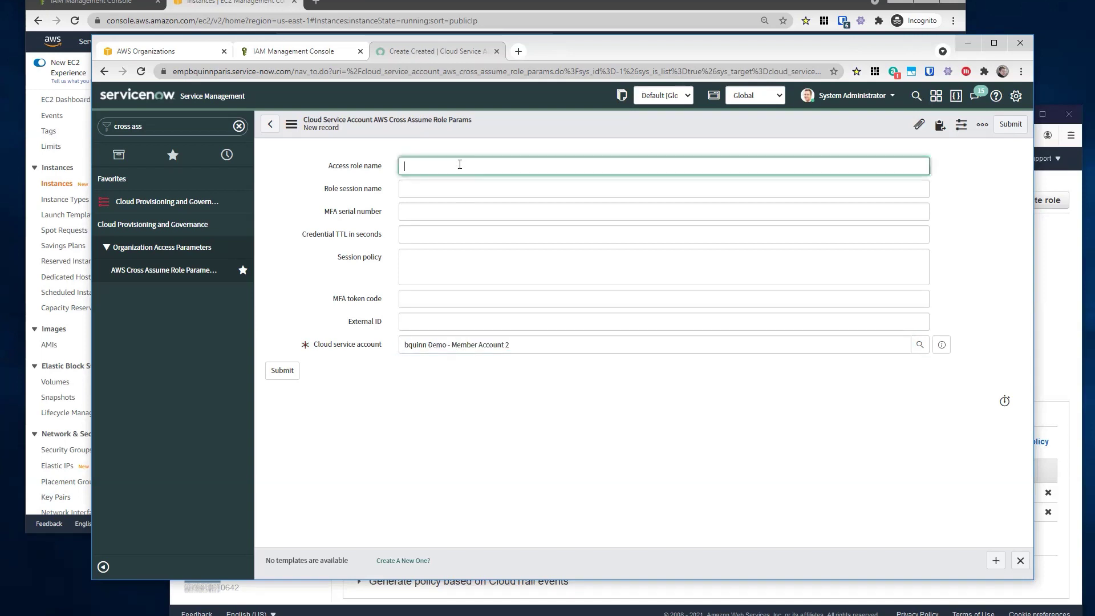
text(ServiceNowAssumedRole)
click(283, 370)
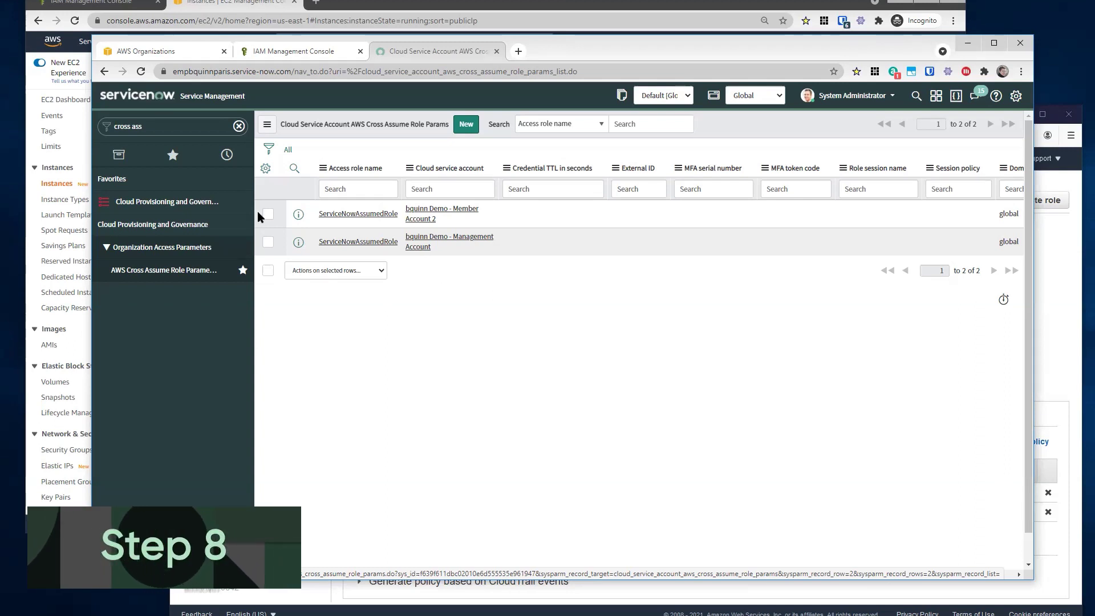
From Discovery Schedules, start a new AWS cloud discovery schedule named 'AWS Org Discovery'.
click(173, 154)
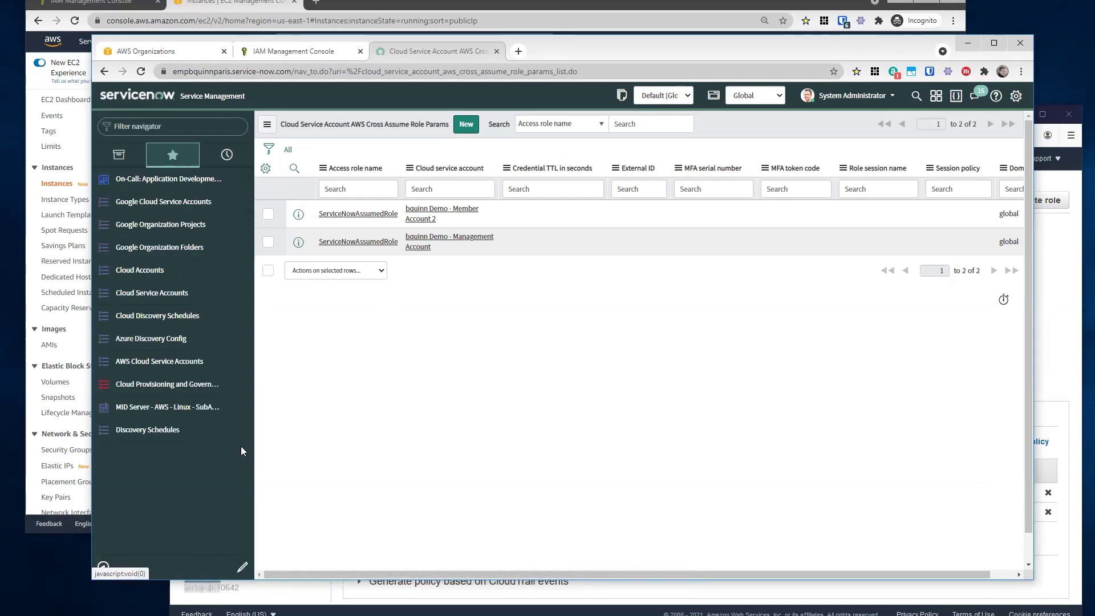
click(165, 432)
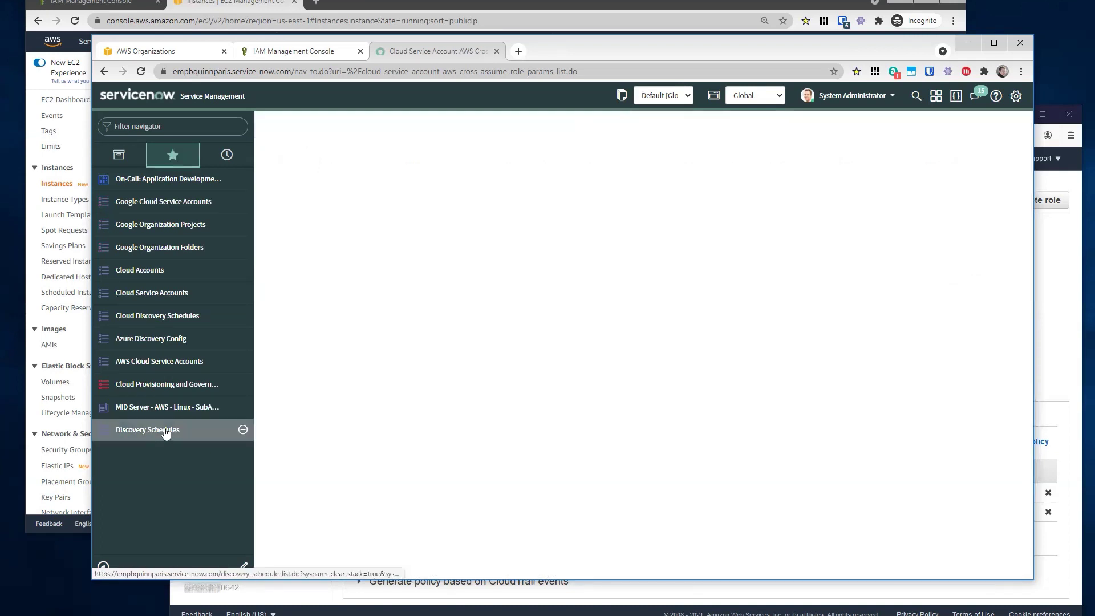
click(477, 121)
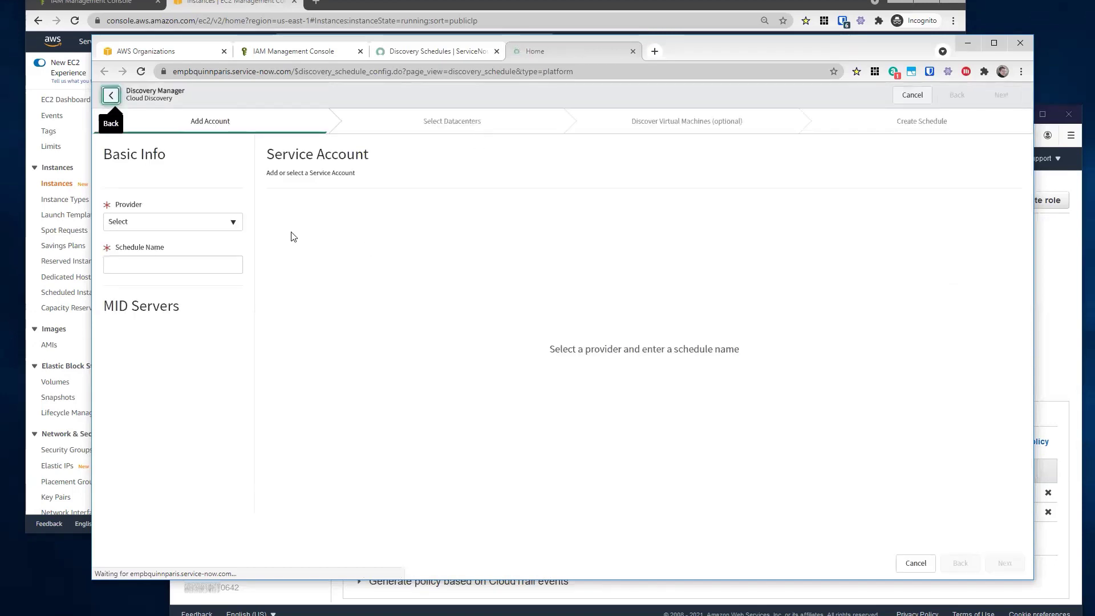
click(221, 223)
click(212, 279)
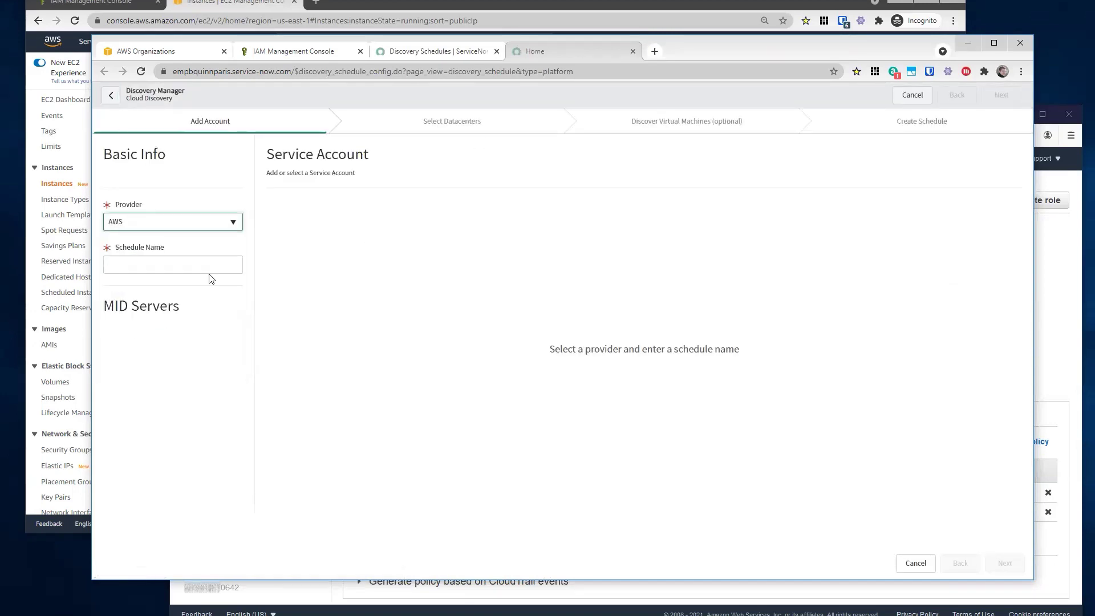
click(202, 268)
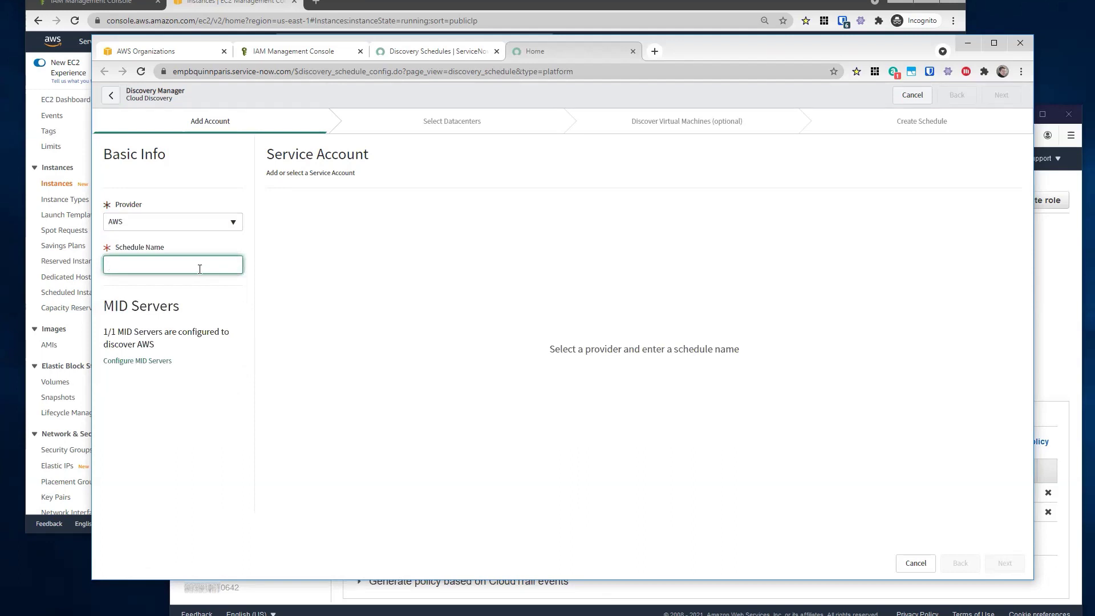
text(AWS Or)
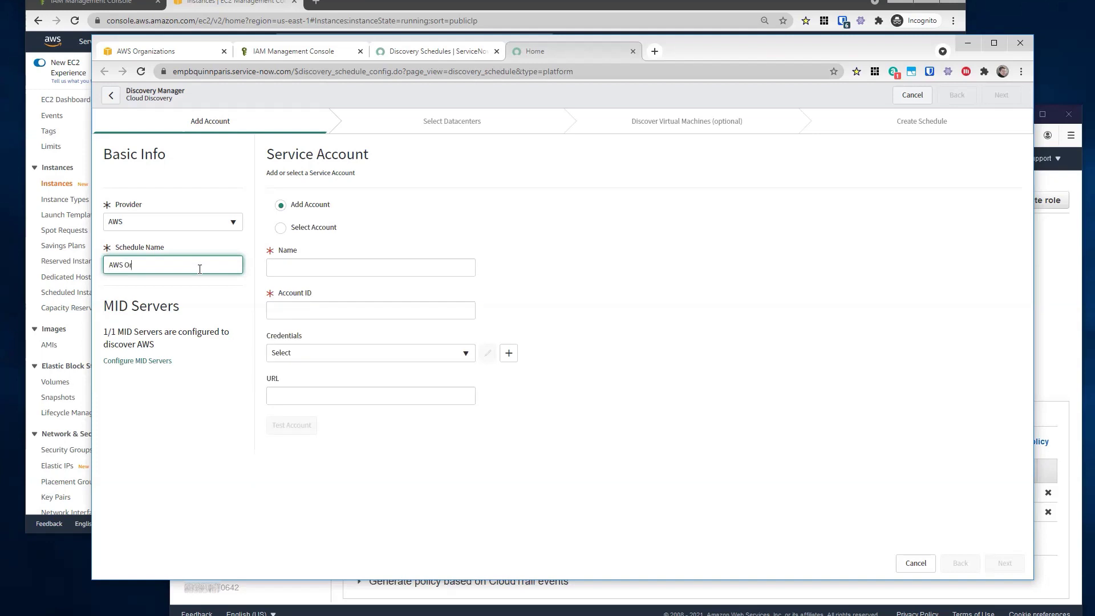
text(g Discovery)
Use the existing Management Account as service account and refresh its member accounts.
click(288, 228)
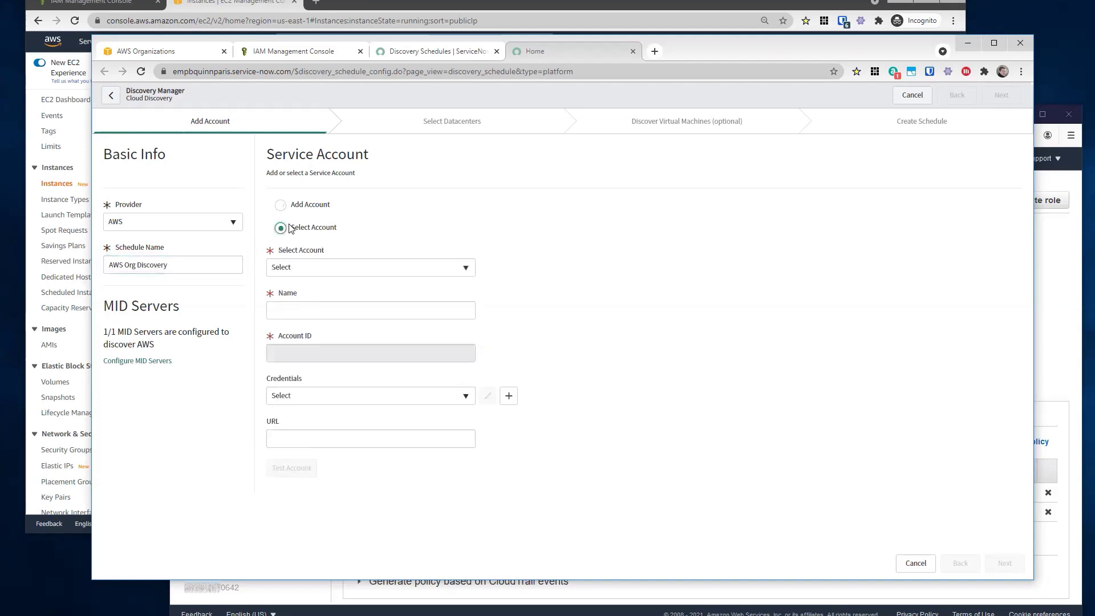
click(303, 268)
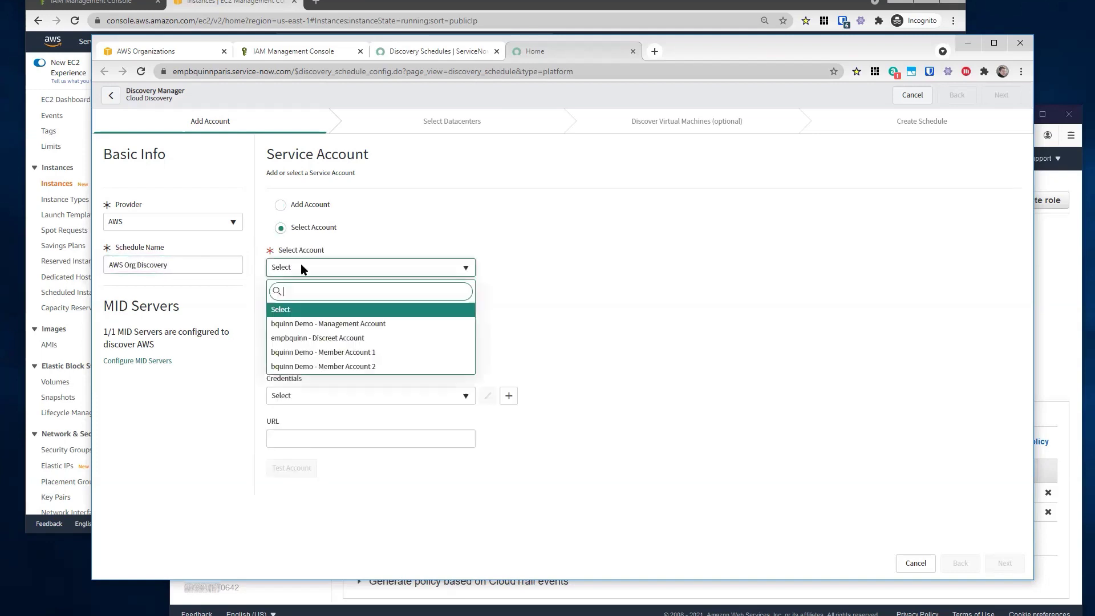
click(423, 323)
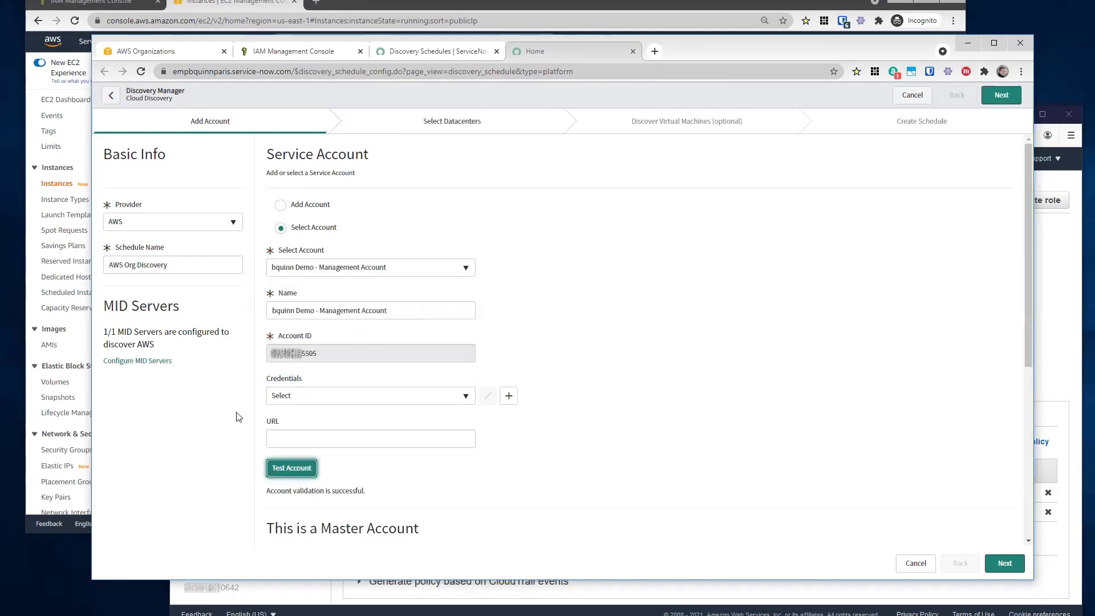
scroll(319, 411, down, 1)
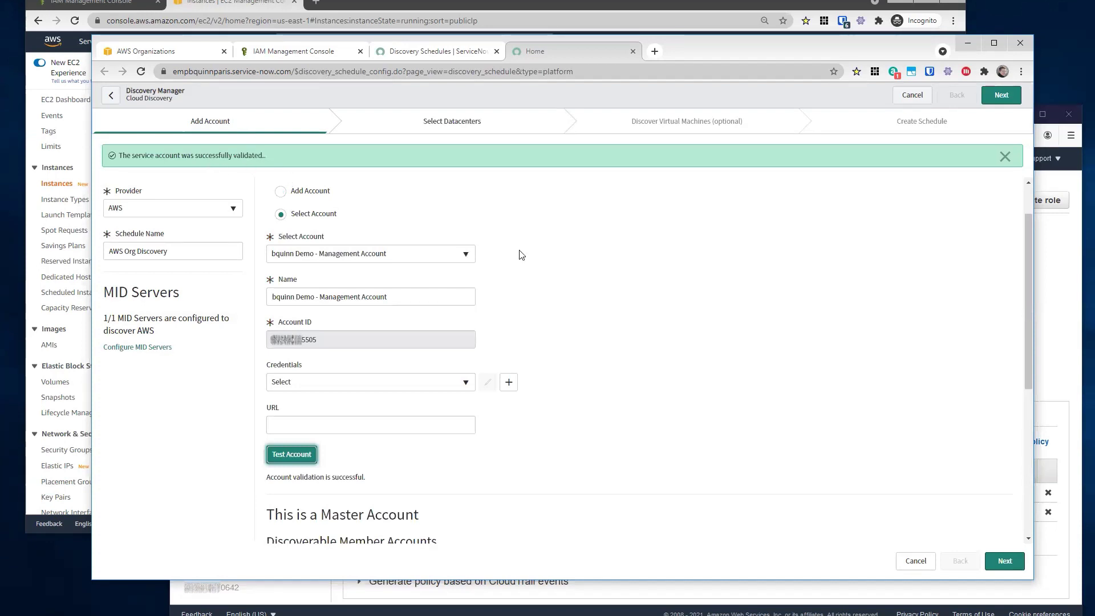
scroll(519, 253, down, 5)
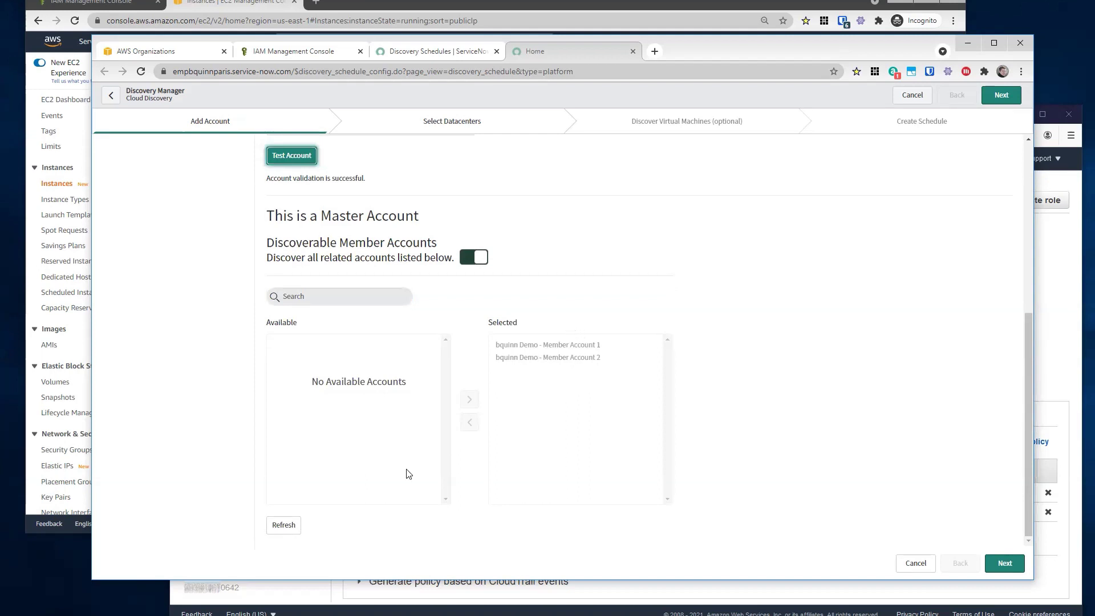
click(282, 526)
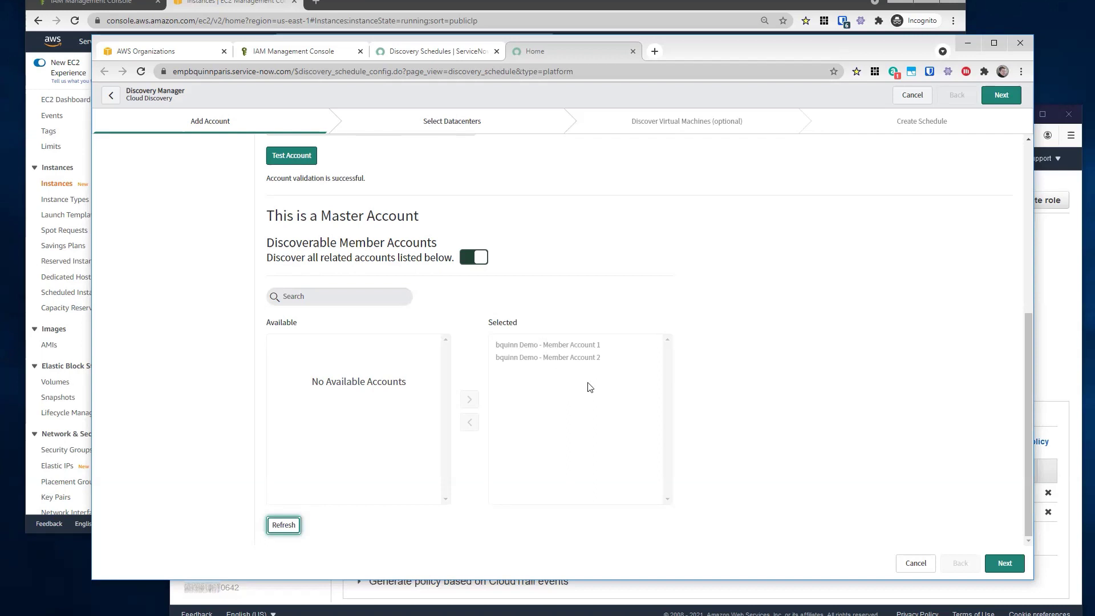
Refresh to include all AWS datacenters and switch off Discover VMs by IP address.
click(1005, 564)
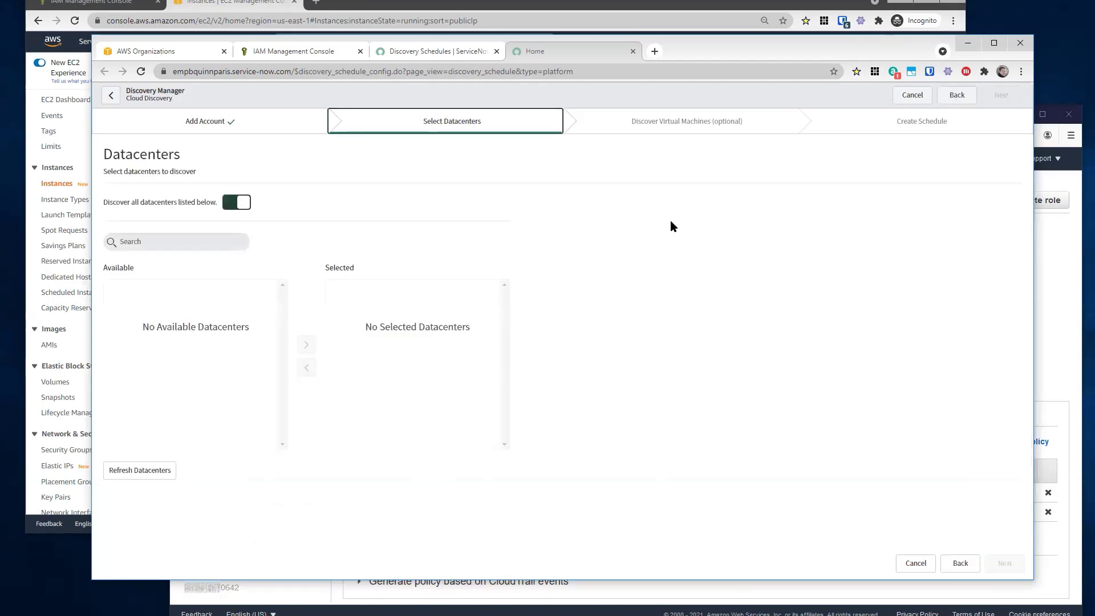
click(154, 473)
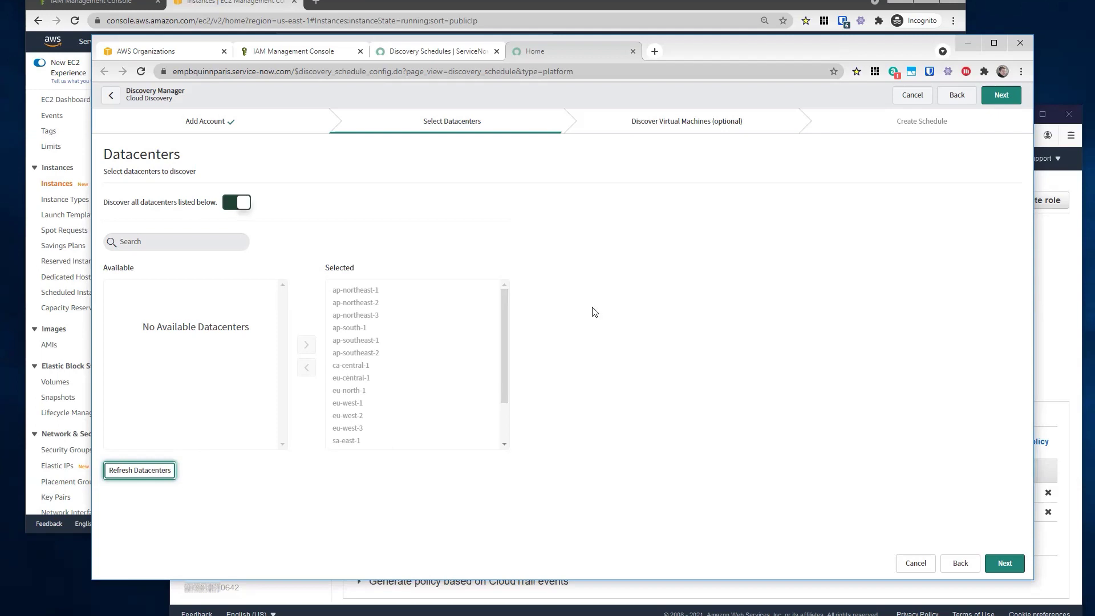
click(1005, 565)
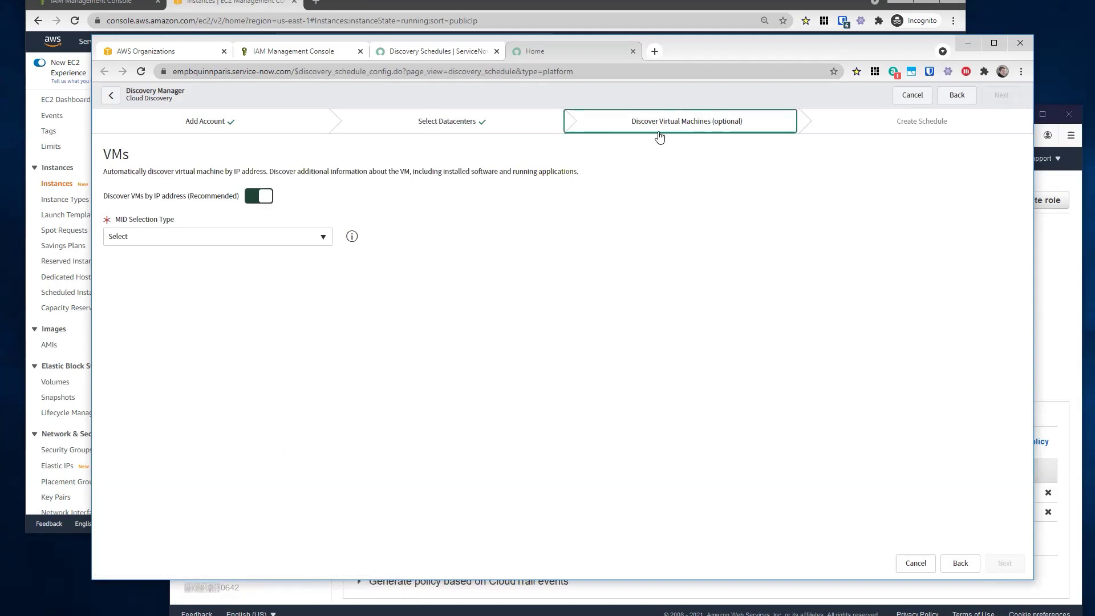
click(265, 199)
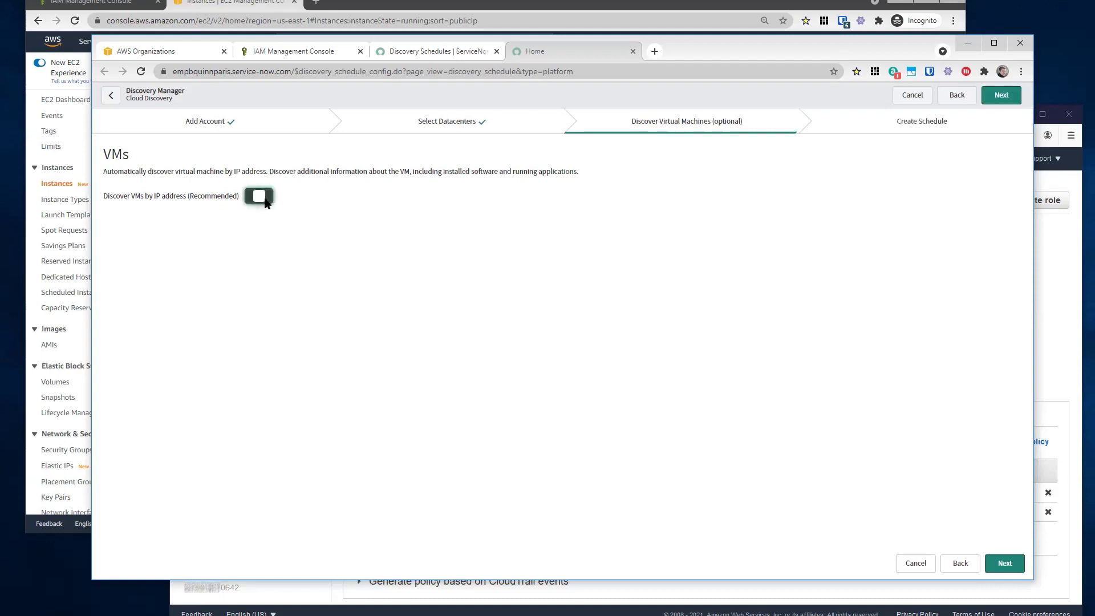
click(1001, 561)
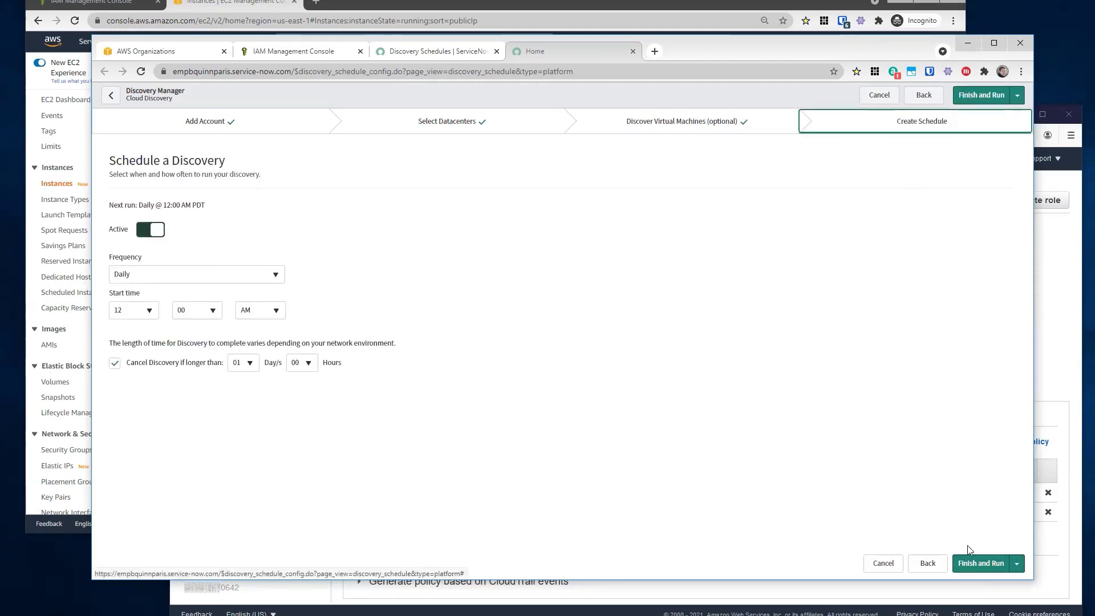
Keep the Daily 12:00 AM schedule, then save it and run it immediately.
click(979, 565)
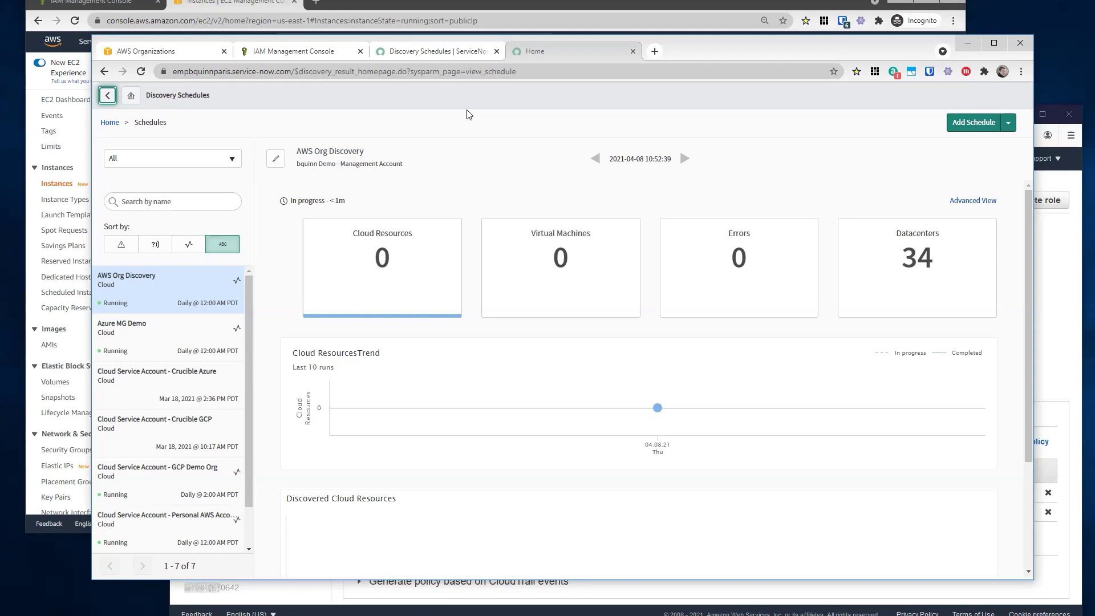
click(1055, 296)
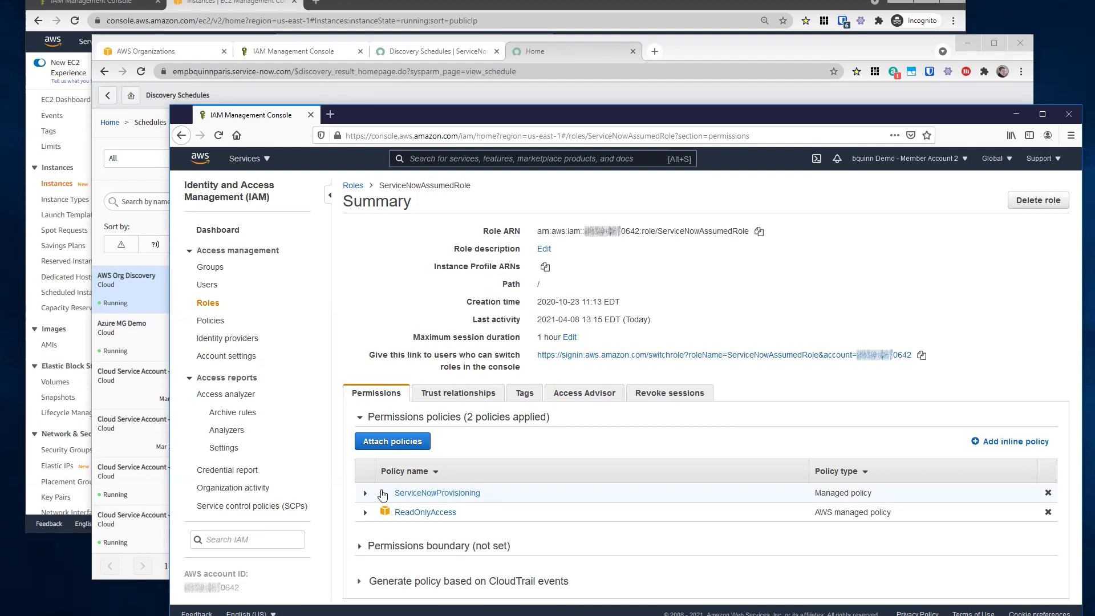
click(538, 52)
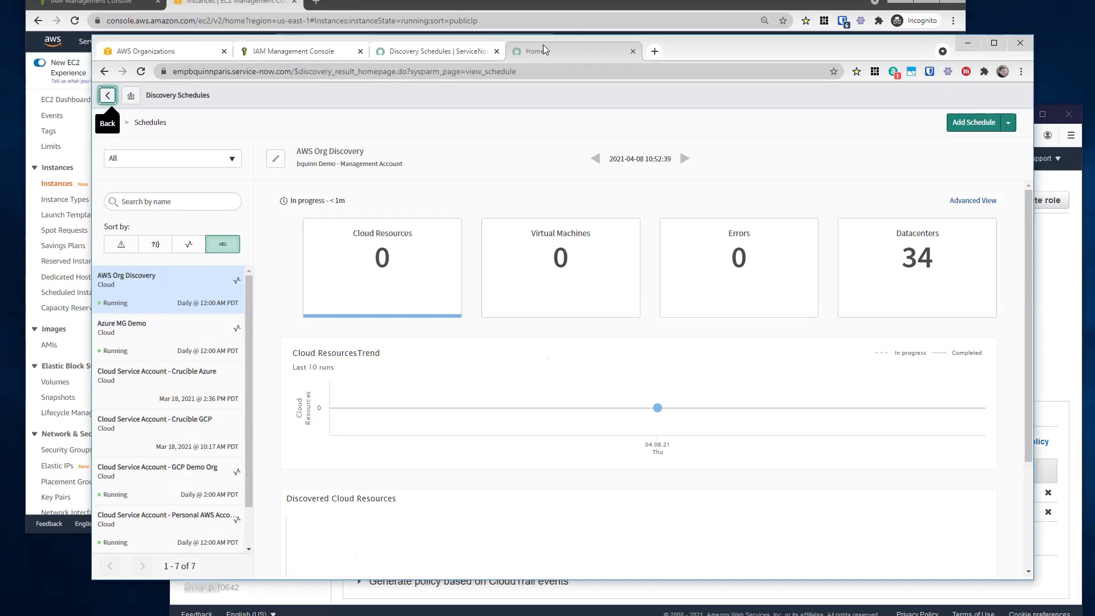